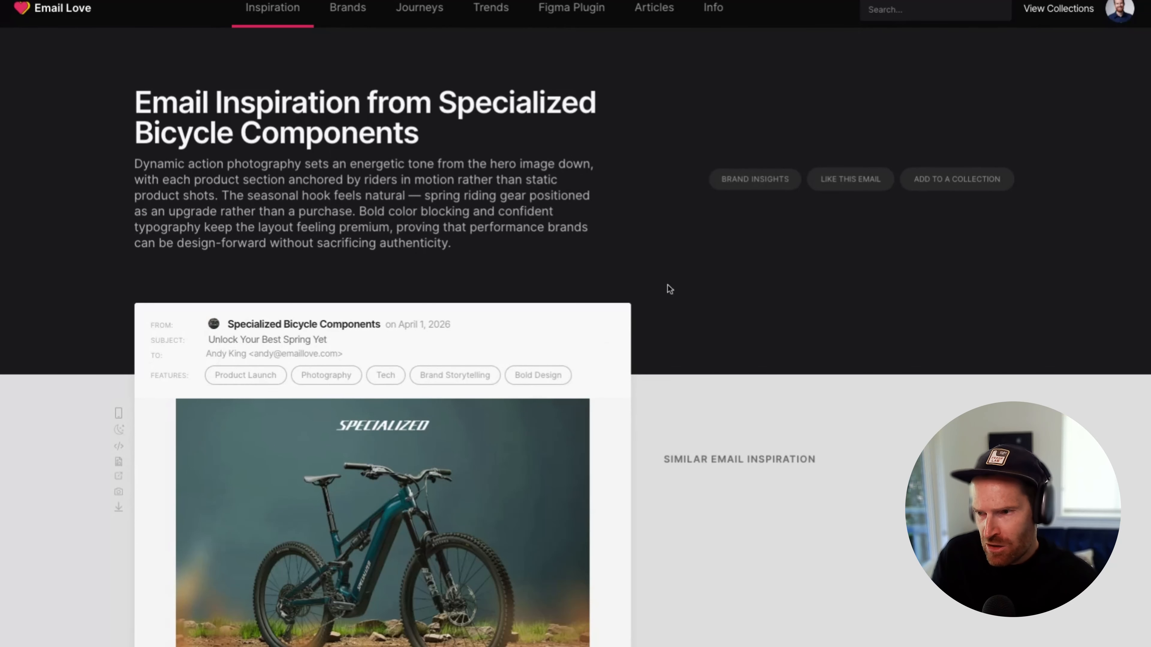
Look through the Specialized spring offers email from its hero section down to the financing, store and disclaimer sections
scroll(669, 289, down, 6)
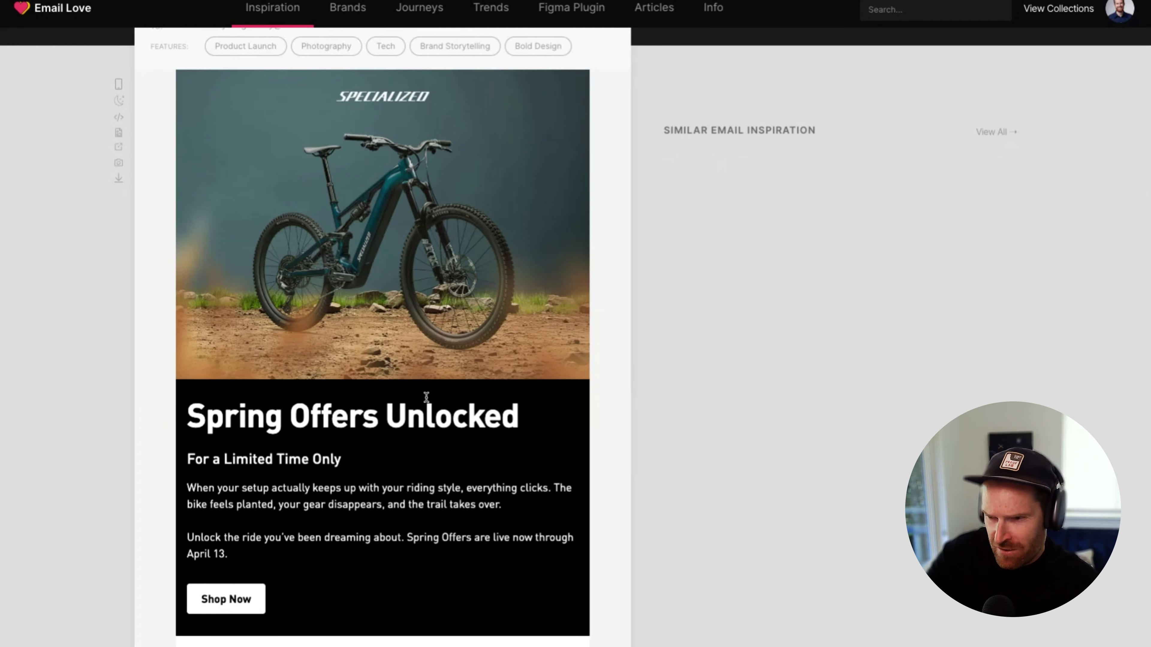
drag(426, 397, 361, 410)
click(293, 497)
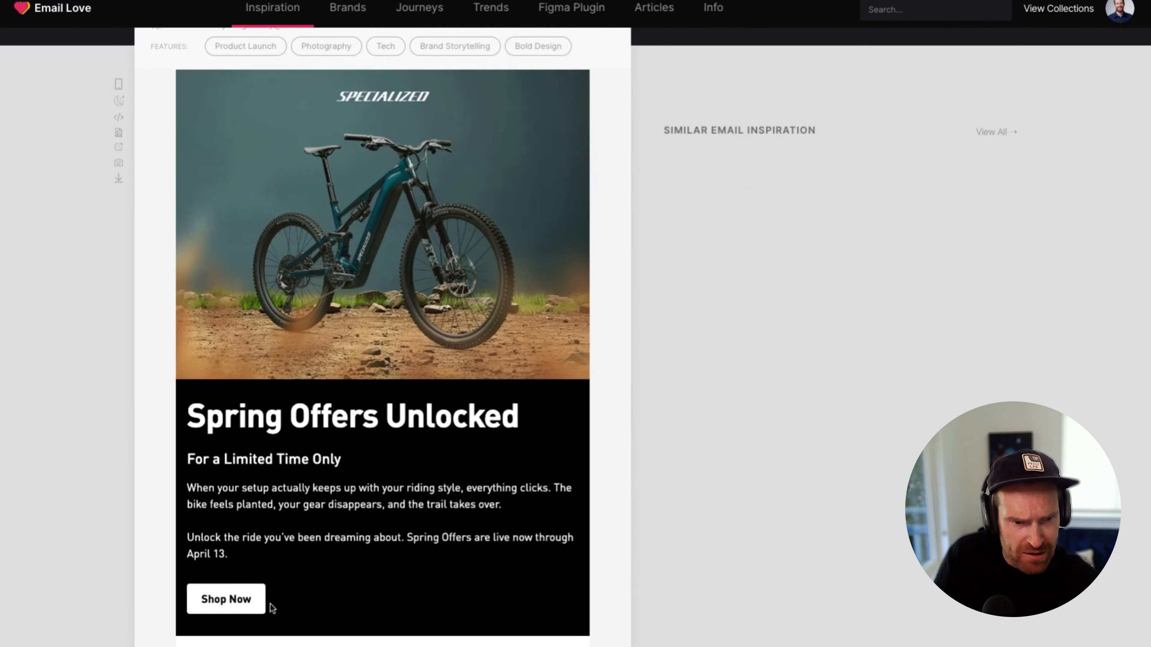
scroll(450, 480, down, 5)
scroll(450, 473, down, 2)
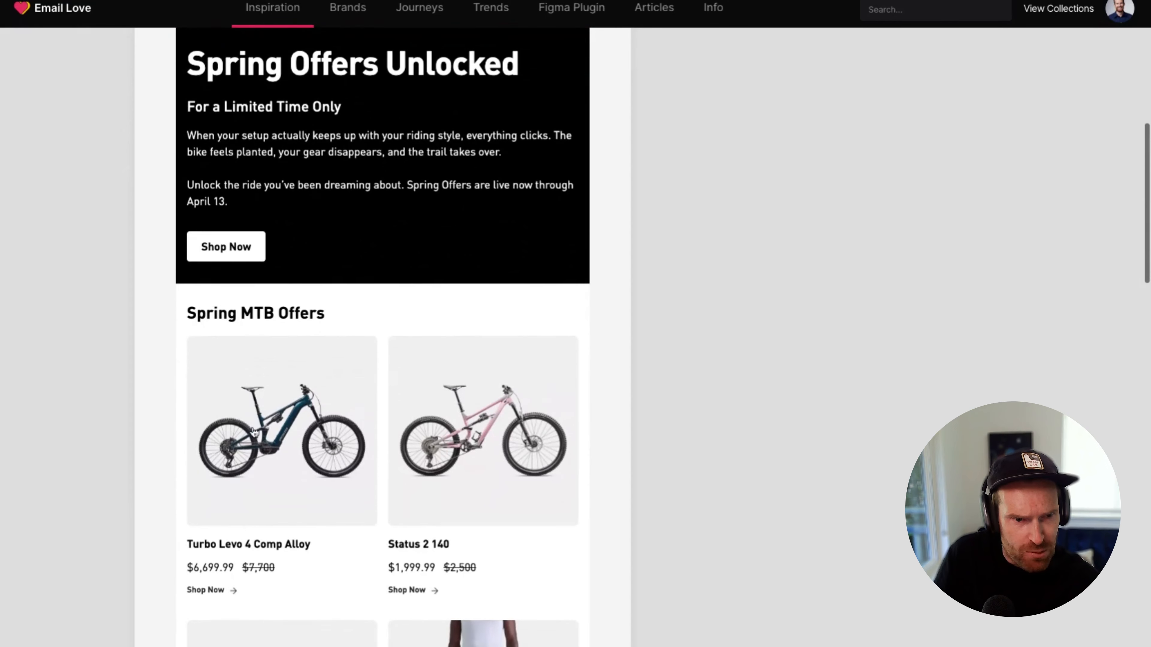
scroll(344, 331, down, 2)
scroll(373, 318, down, 18)
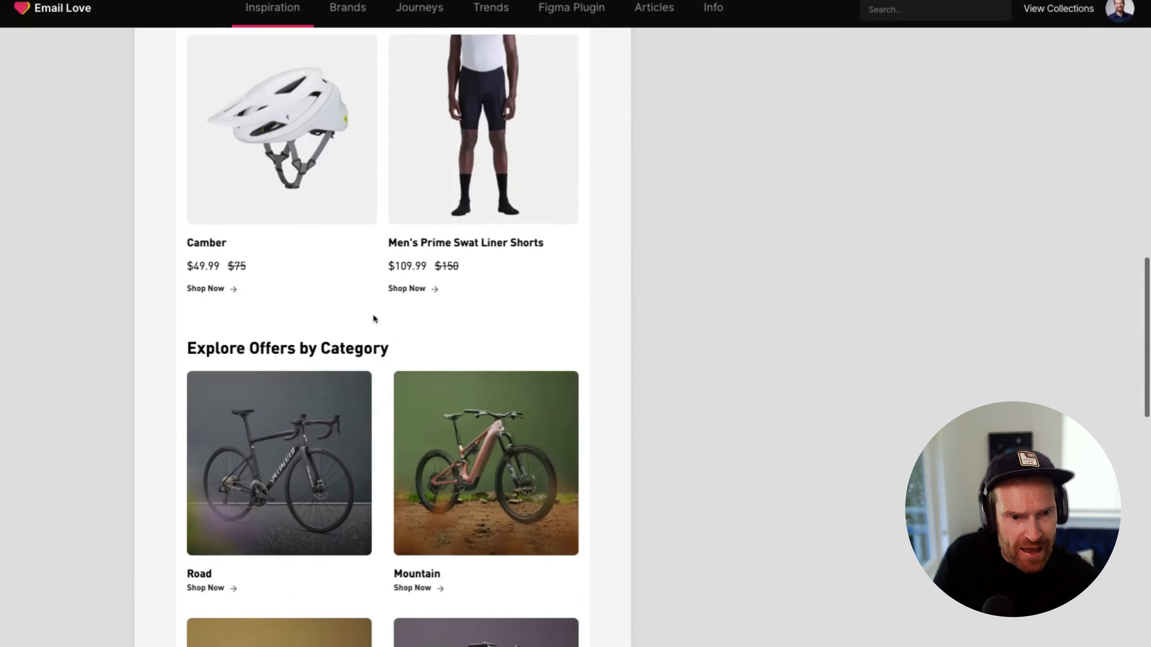
scroll(373, 313, down, 1)
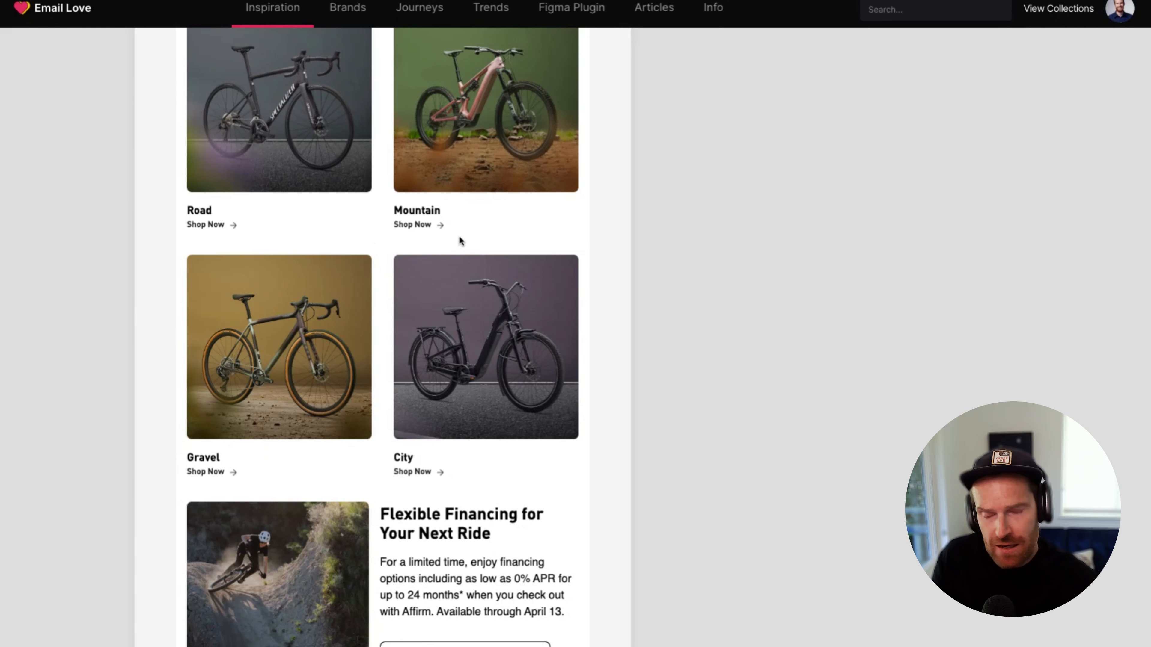
scroll(487, 222, down, 14)
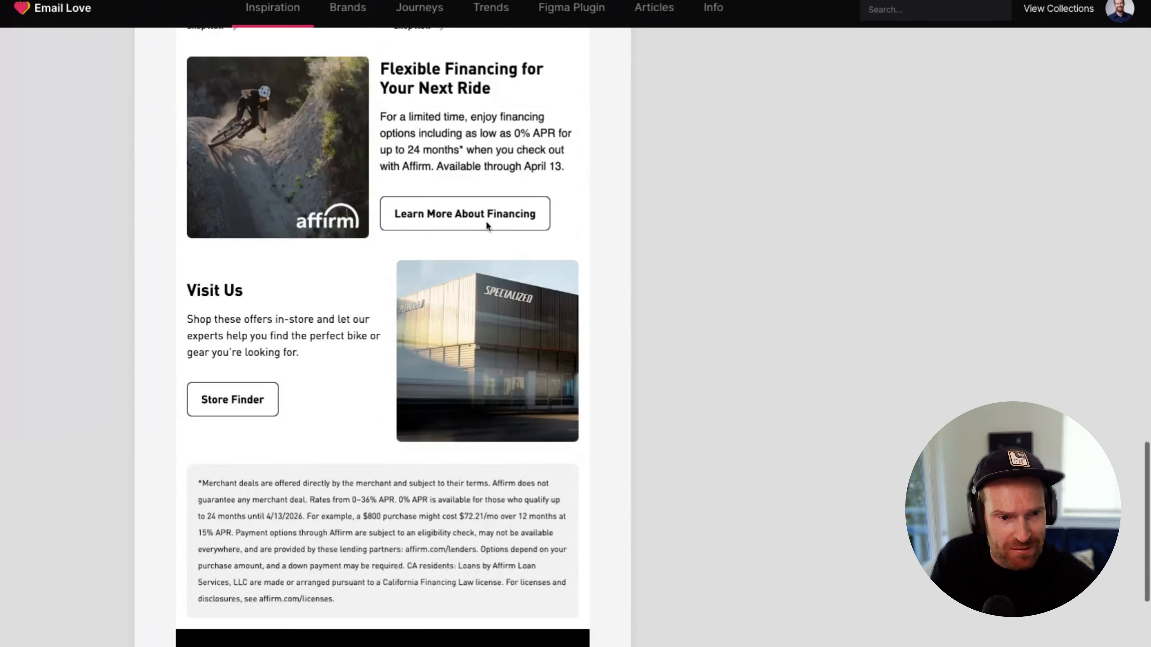
scroll(486, 222, up, 5)
scroll(486, 222, up, 20)
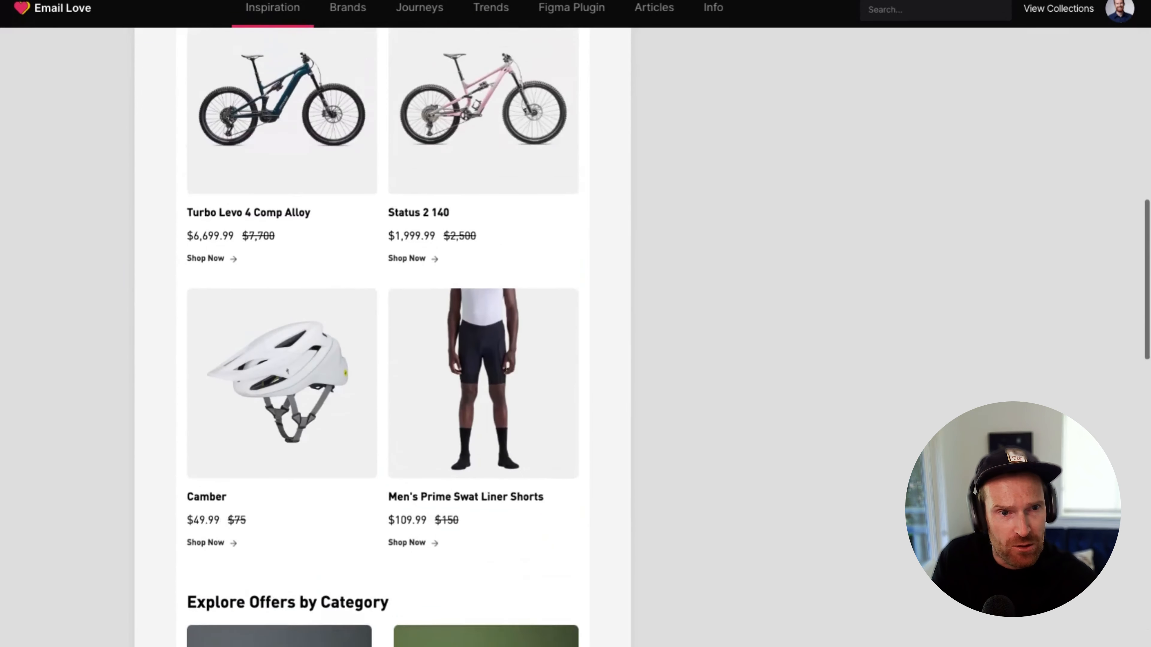
scroll(575, 337, up, 1)
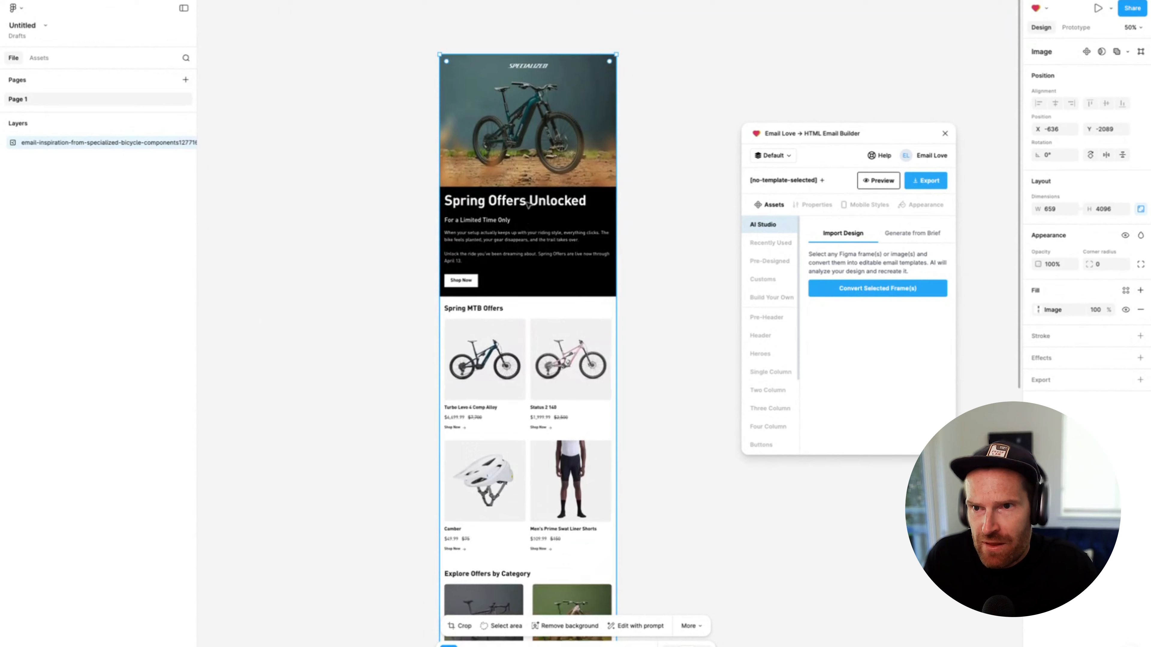
In Figma, move the email screenshot to X -1016, Y -2063 and reposition the Email Love plugin window beside it
scroll(437, 210, up, 3)
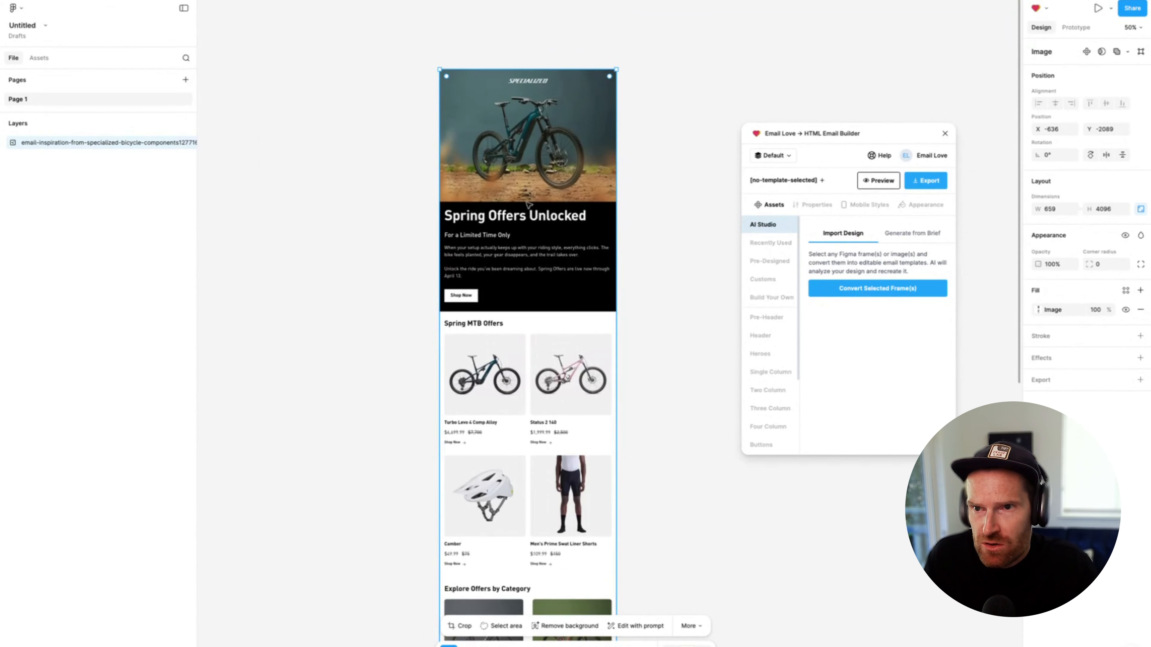
scroll(437, 210, right, 3)
drag(437, 210, 427, 211)
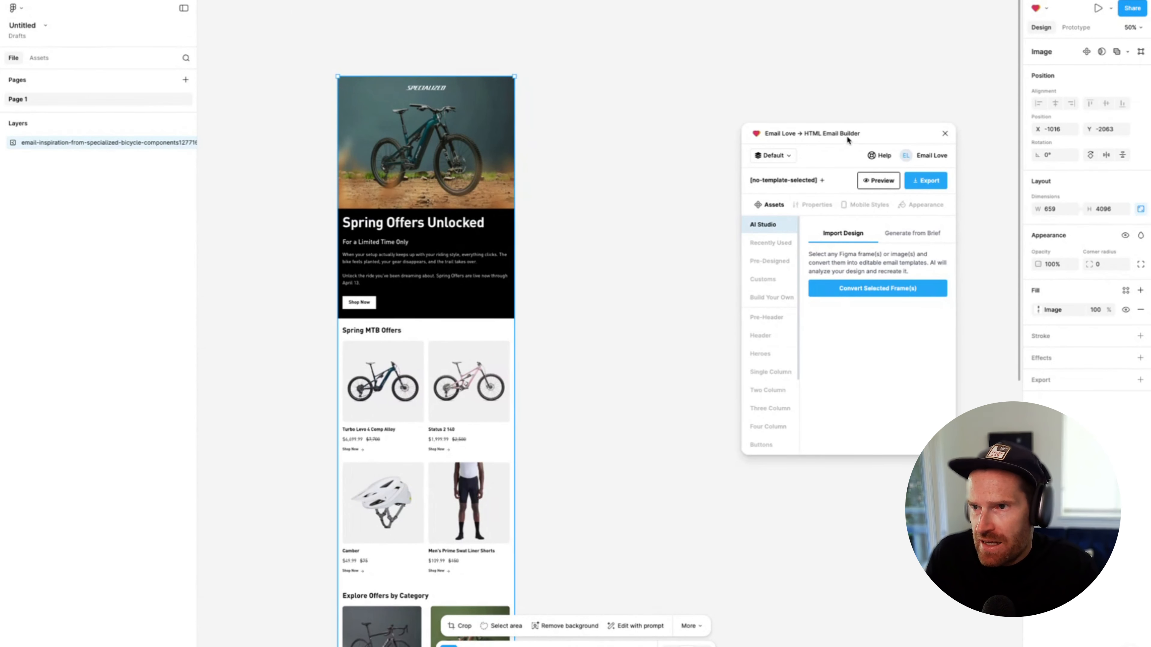
drag(847, 138, 802, 111)
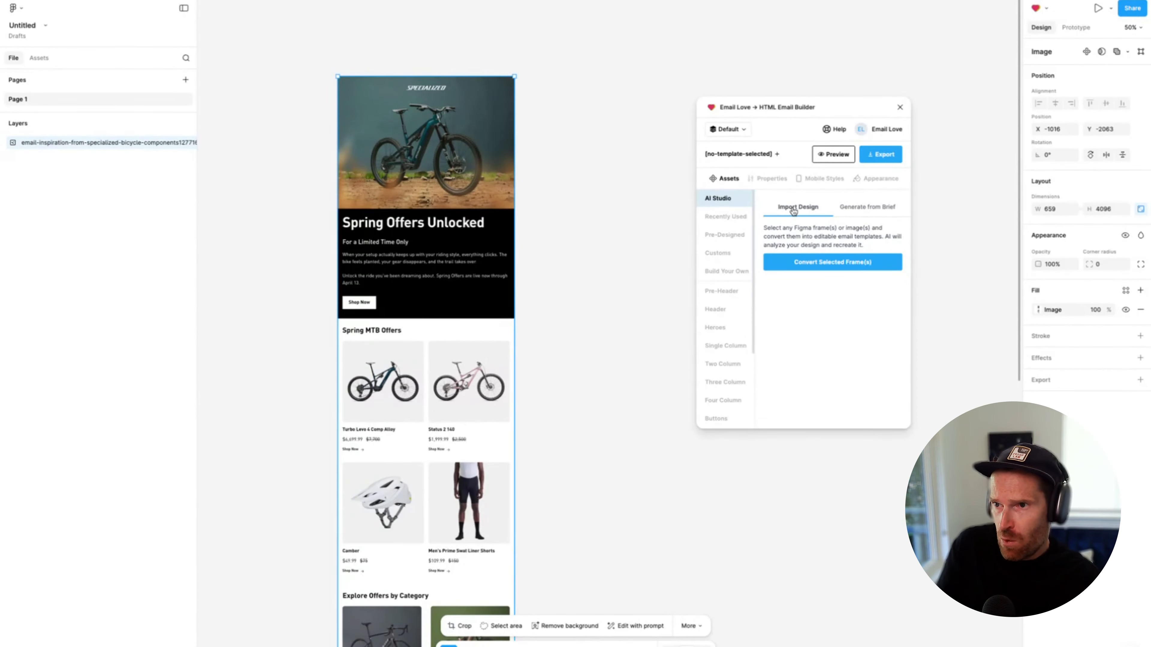
Convert the selected email screenshot into an editable email template with AI Studio's Import Design
click(876, 212)
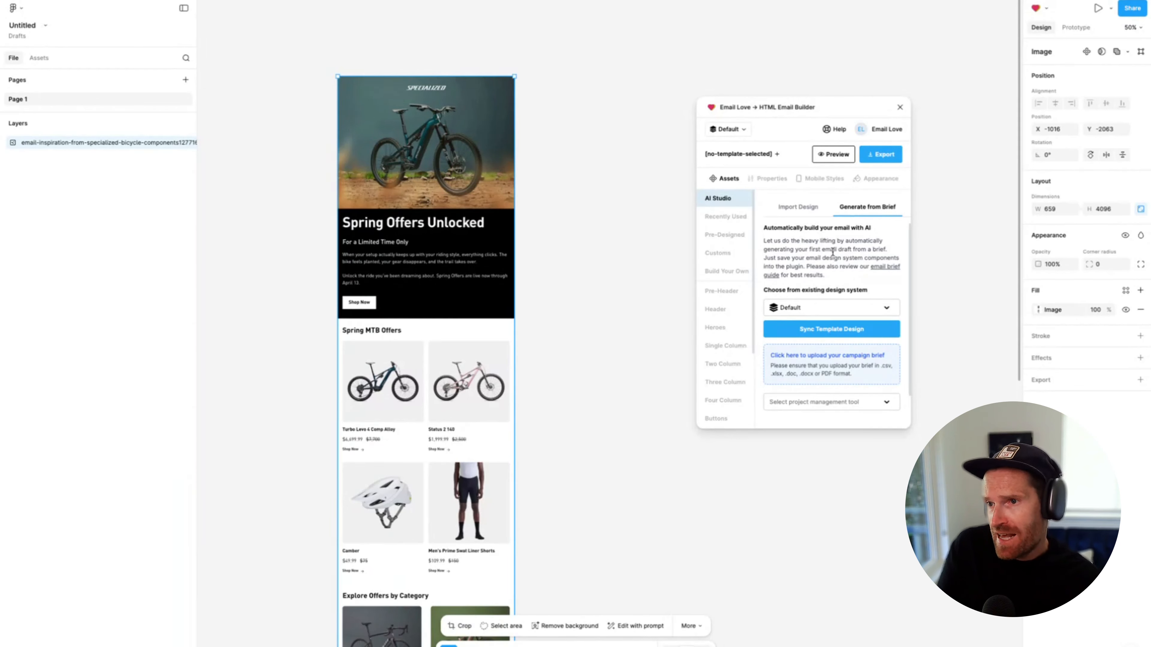
click(806, 210)
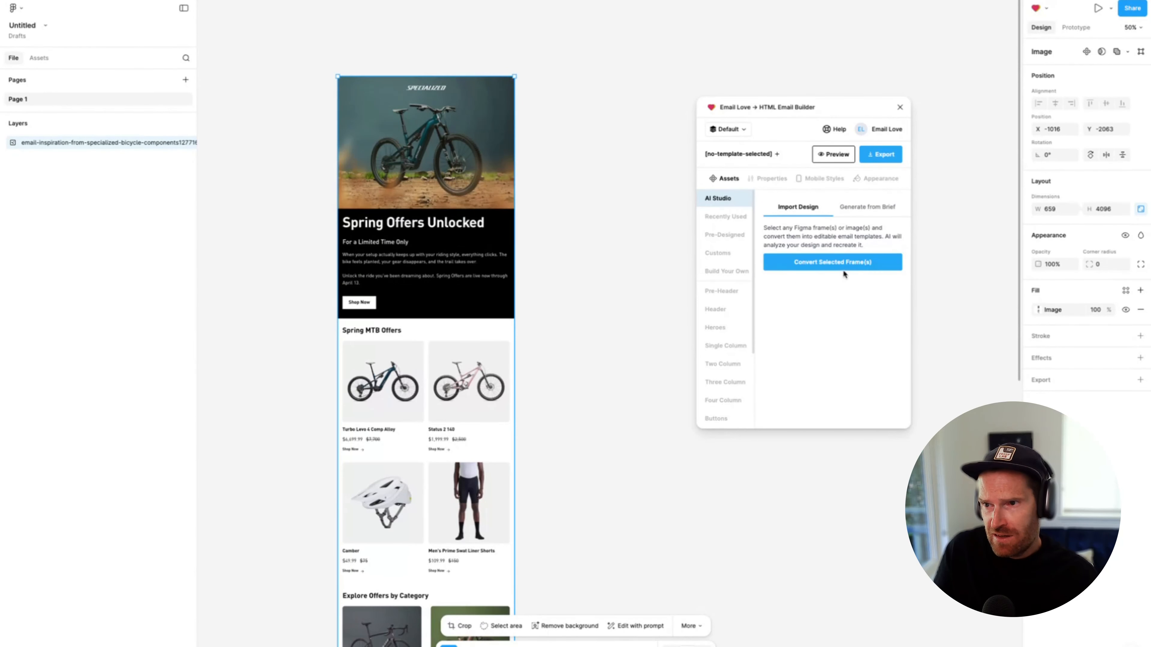
click(834, 264)
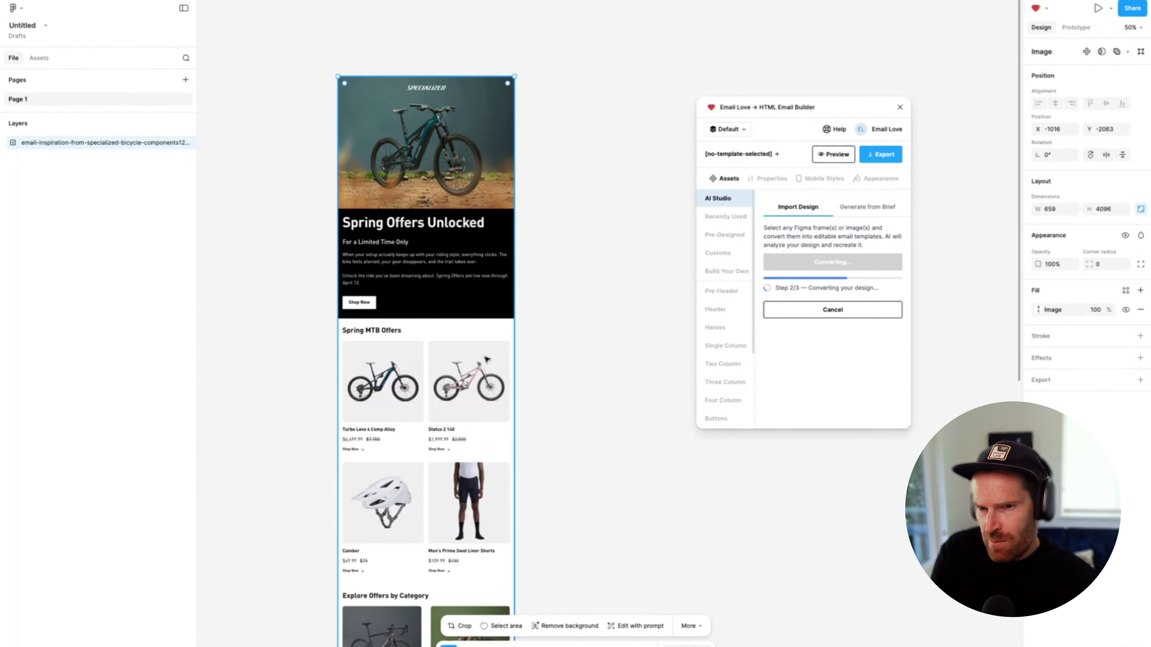
scroll(459, 363, down, 10)
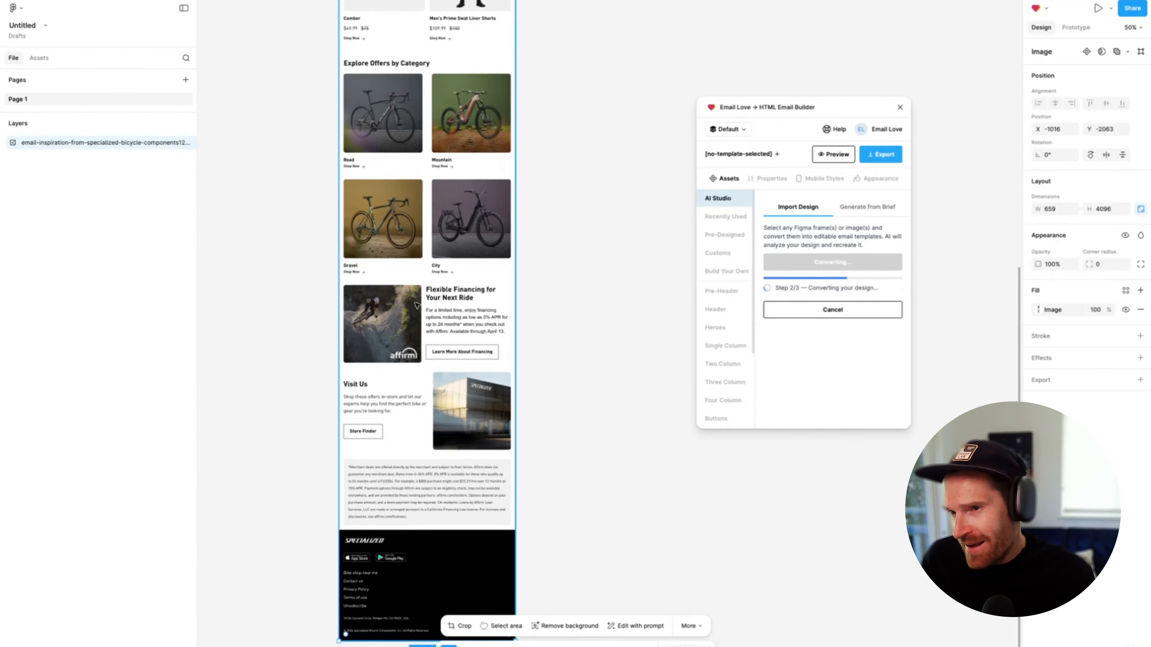
scroll(419, 306, up, 9)
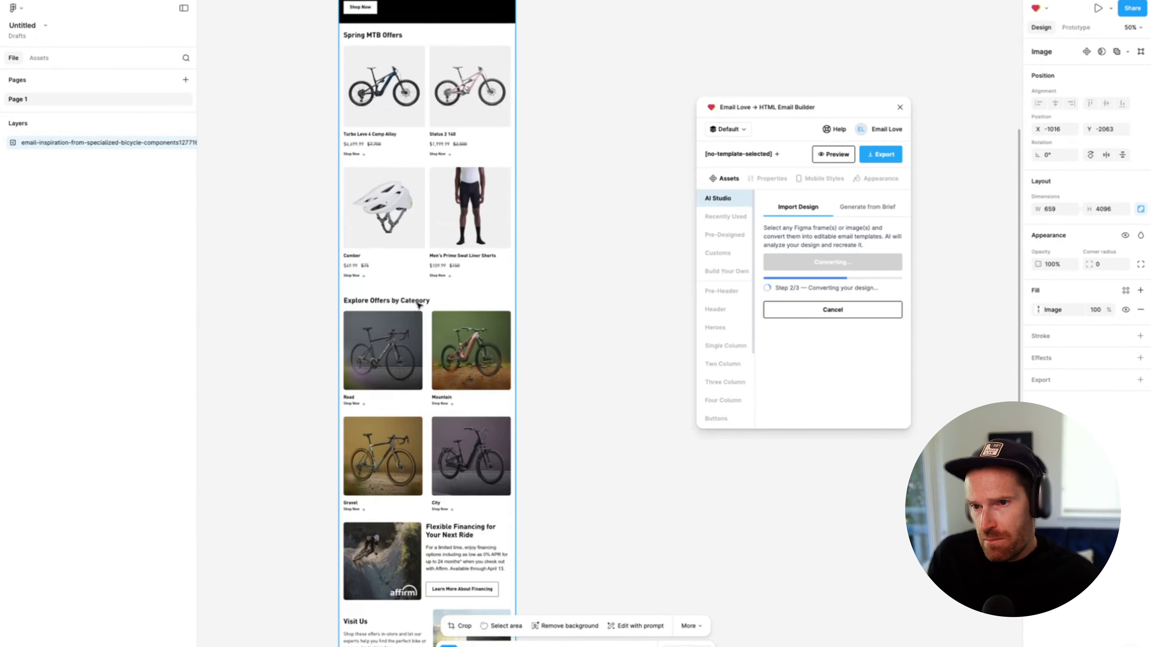
scroll(419, 306, up, 2)
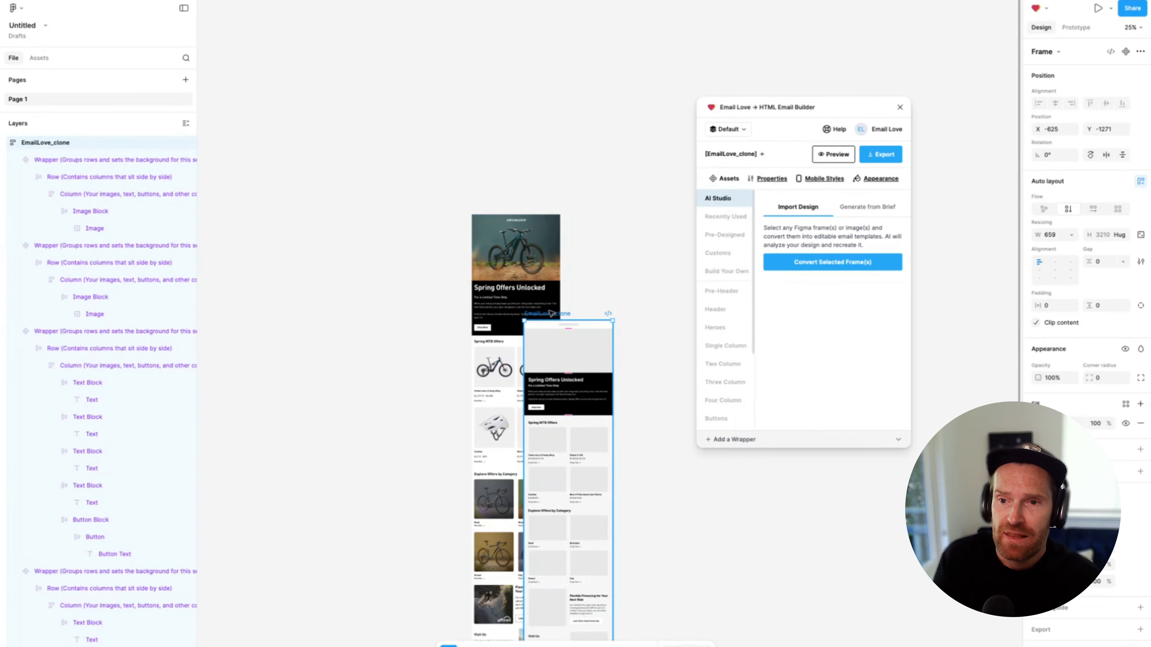
Place the EmailLove_clone frame beside the original screenshot at X -261, Y -2063 and move the plugin window clear of it
drag(559, 318, 598, 210)
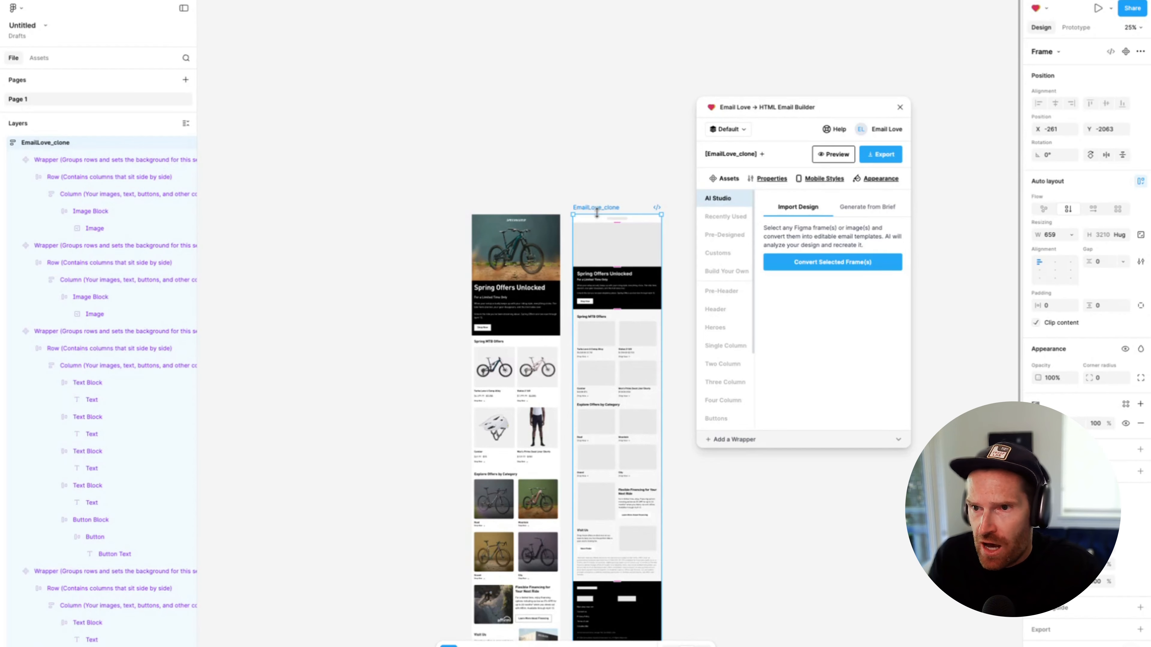
click(602, 195)
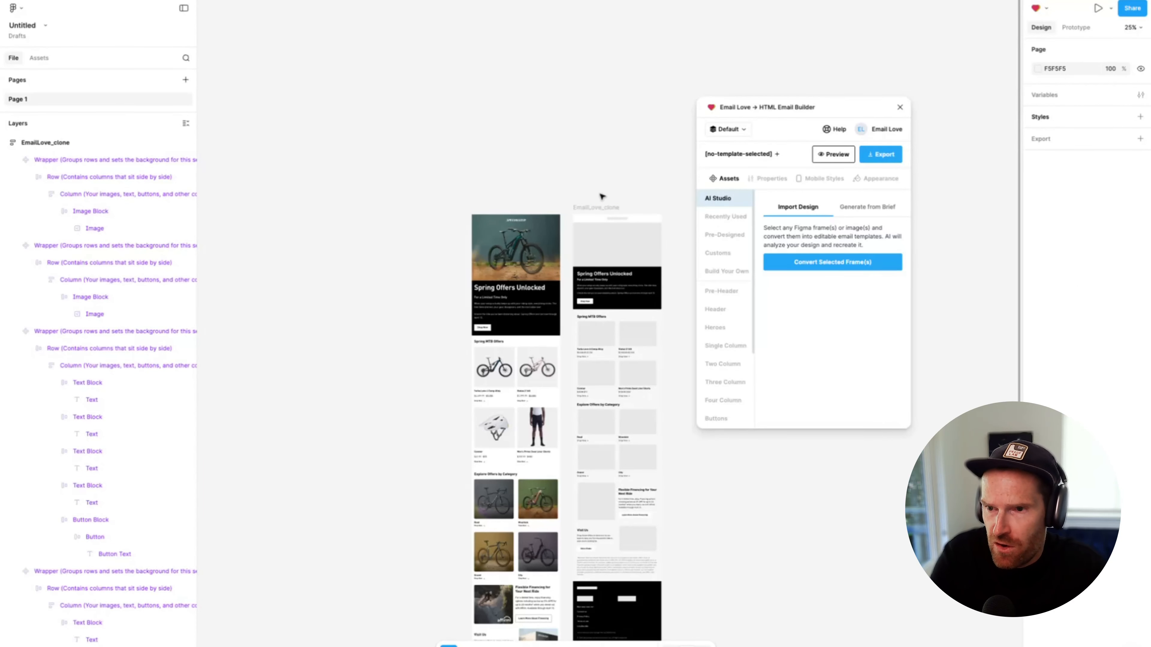
key(ctrl+equal)
drag(777, 106, 875, 80)
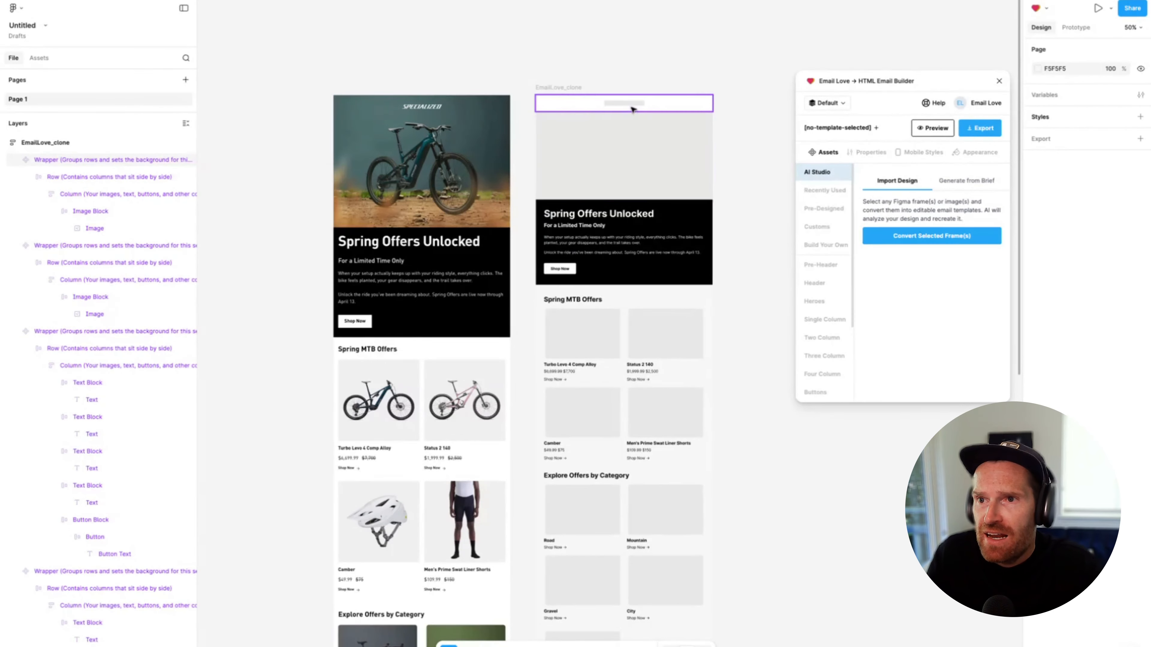
Examine the converted template's header, hero, text and product wrappers and their layer structure, comparing the sections down to the footer with the original
click(651, 107)
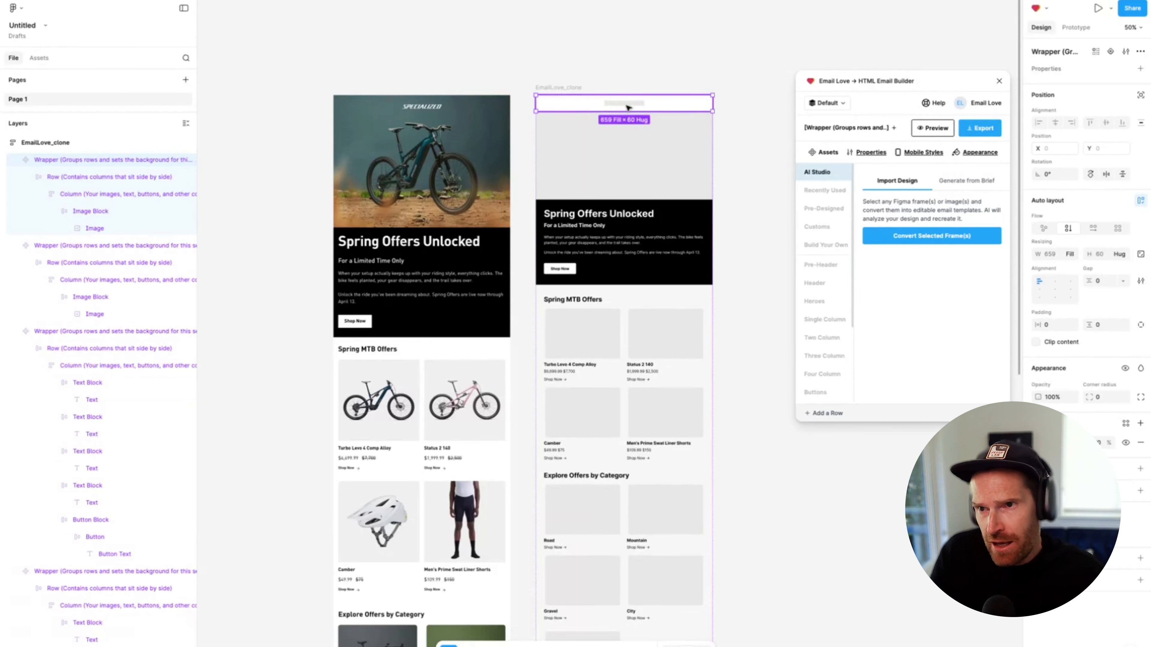
scroll(628, 108, left, 1)
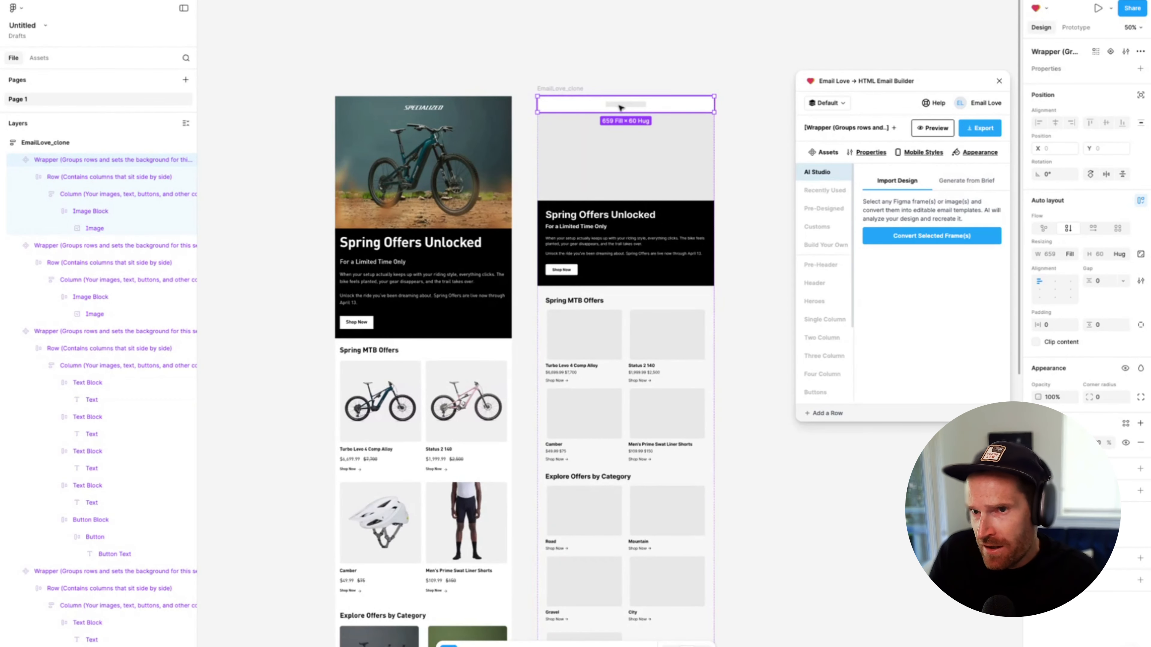
click(607, 150)
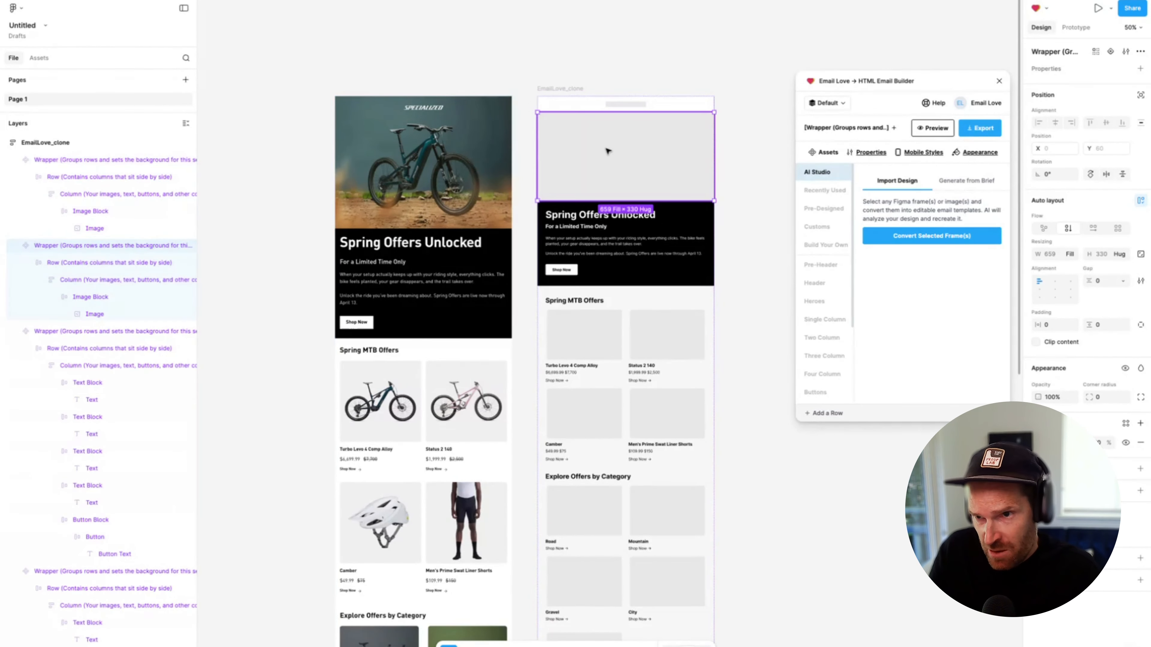
click(612, 245)
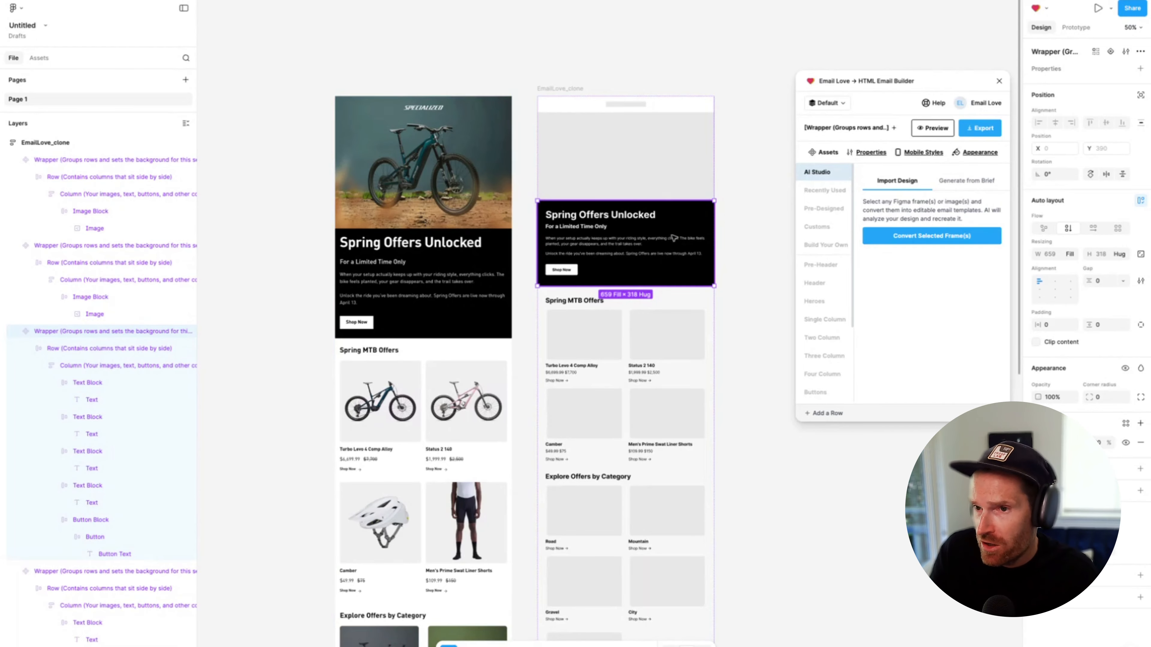
scroll(627, 232, down, 3)
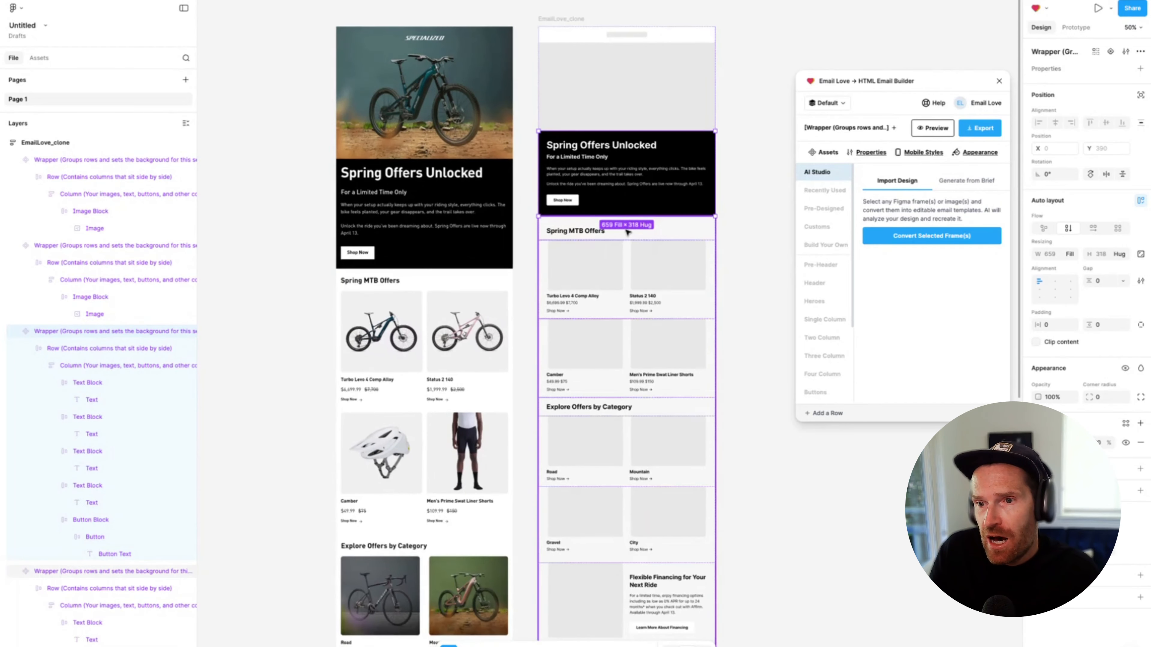
click(589, 291)
scroll(598, 276, down, 1)
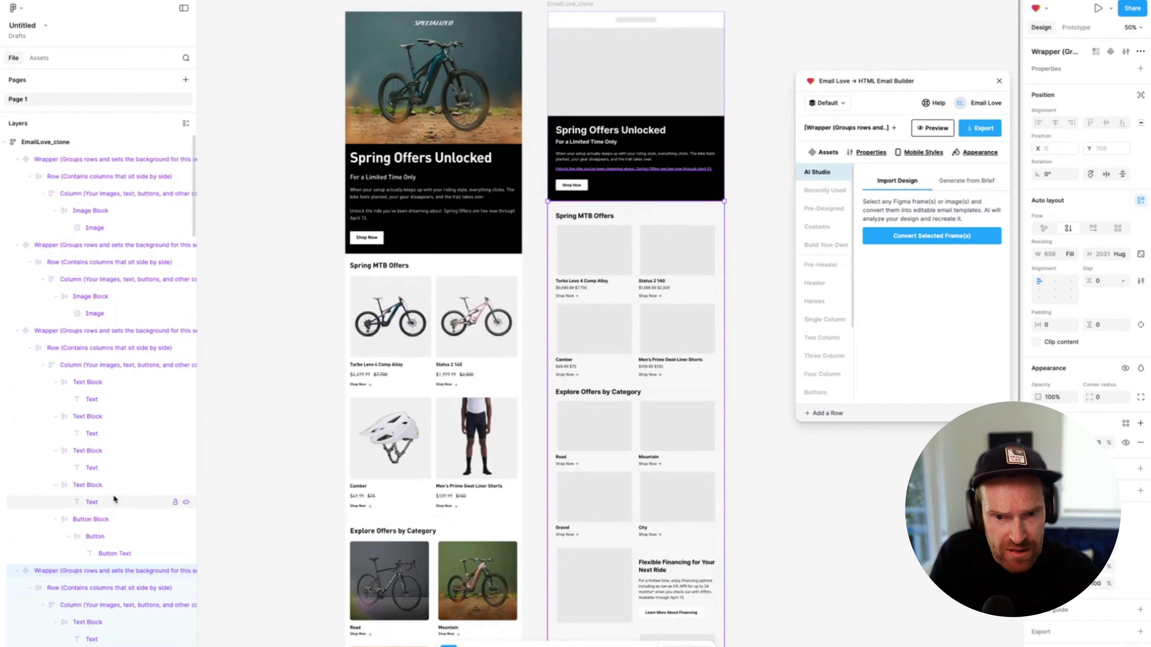
scroll(113, 494, down, 4)
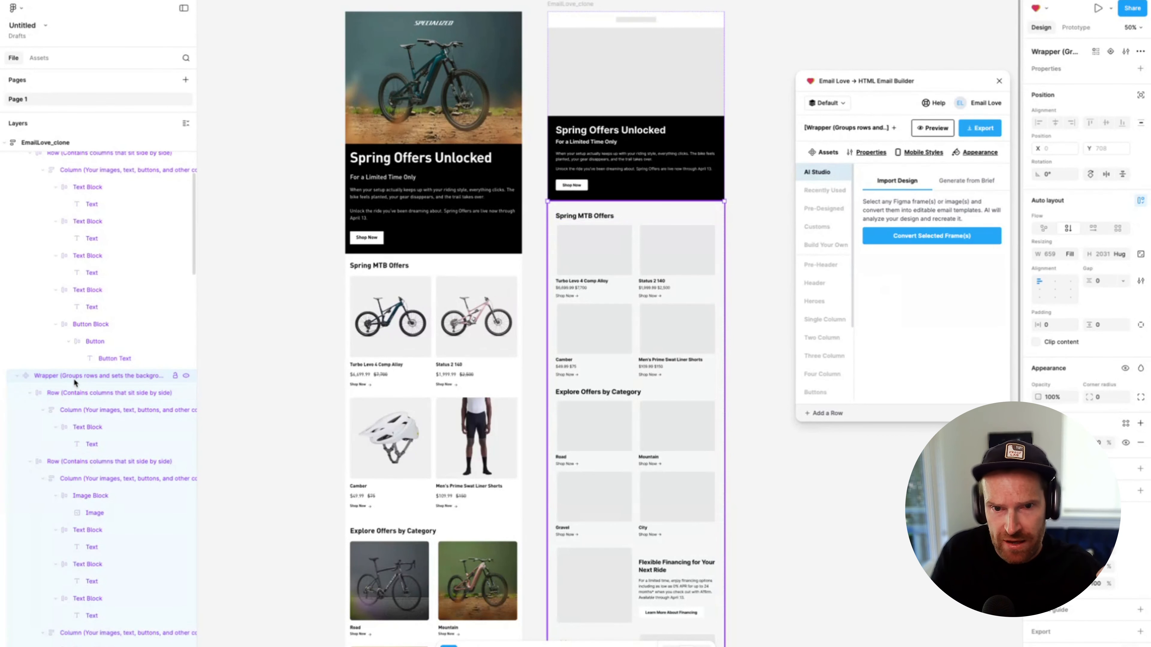
click(83, 426)
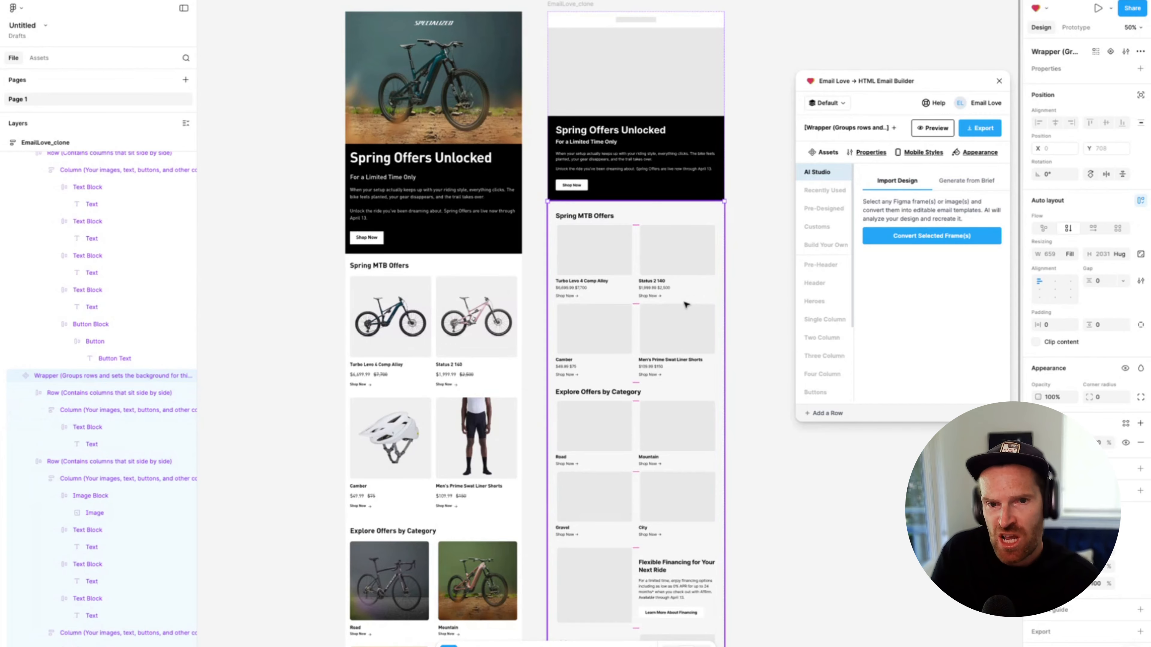
scroll(685, 304, down, 10)
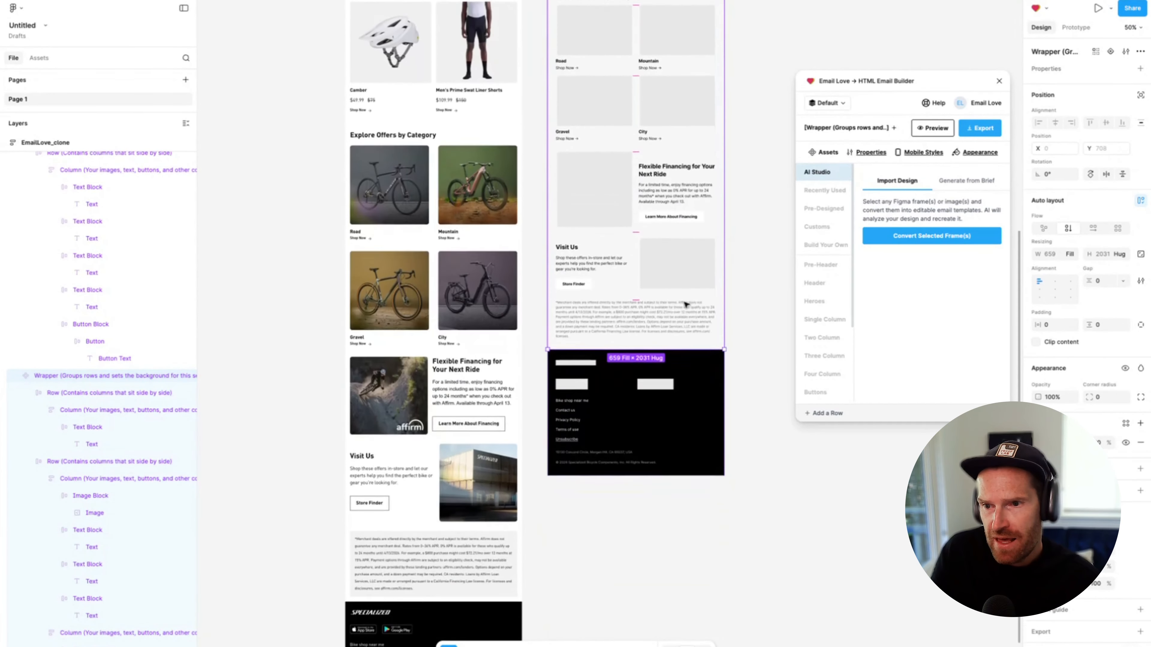
scroll(685, 304, down, 1)
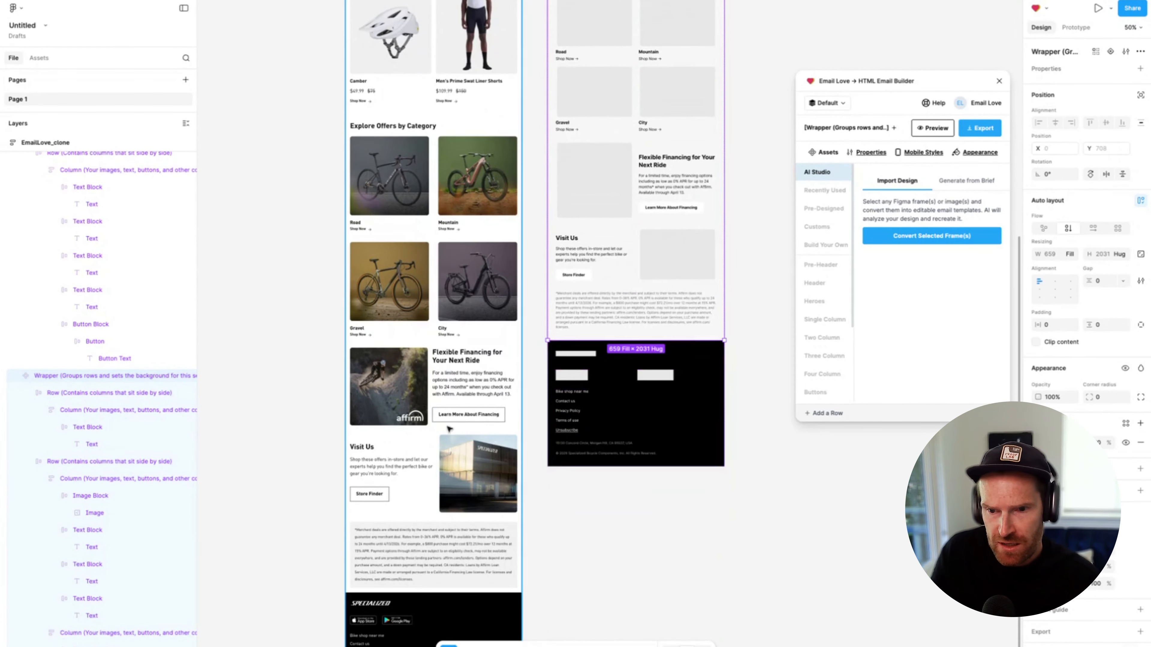
scroll(449, 428, down, 2)
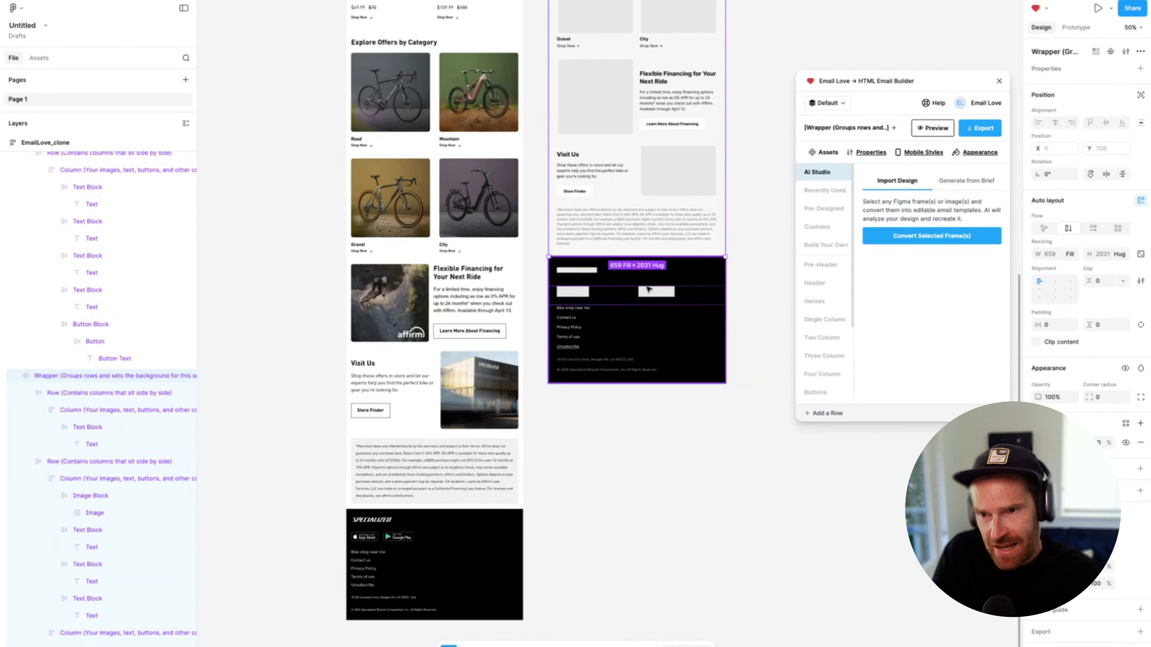
Select the whole EmailLove_clone frame and open its preview in the Email Love plugin
scroll(648, 289, up, 10)
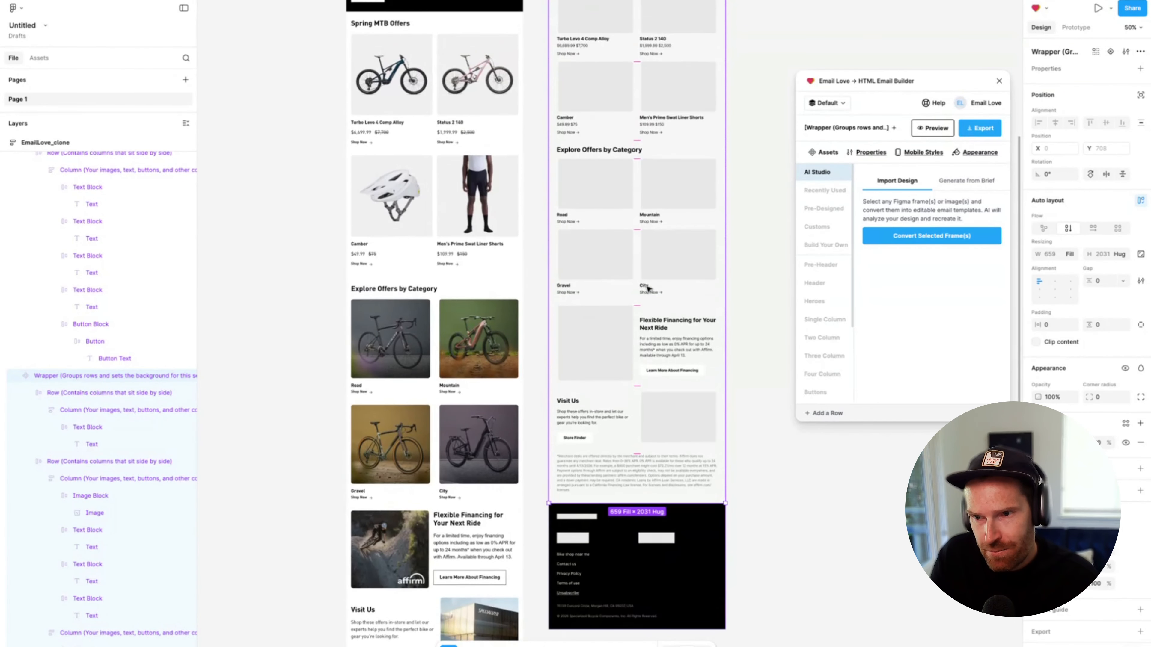
scroll(648, 289, up, 13)
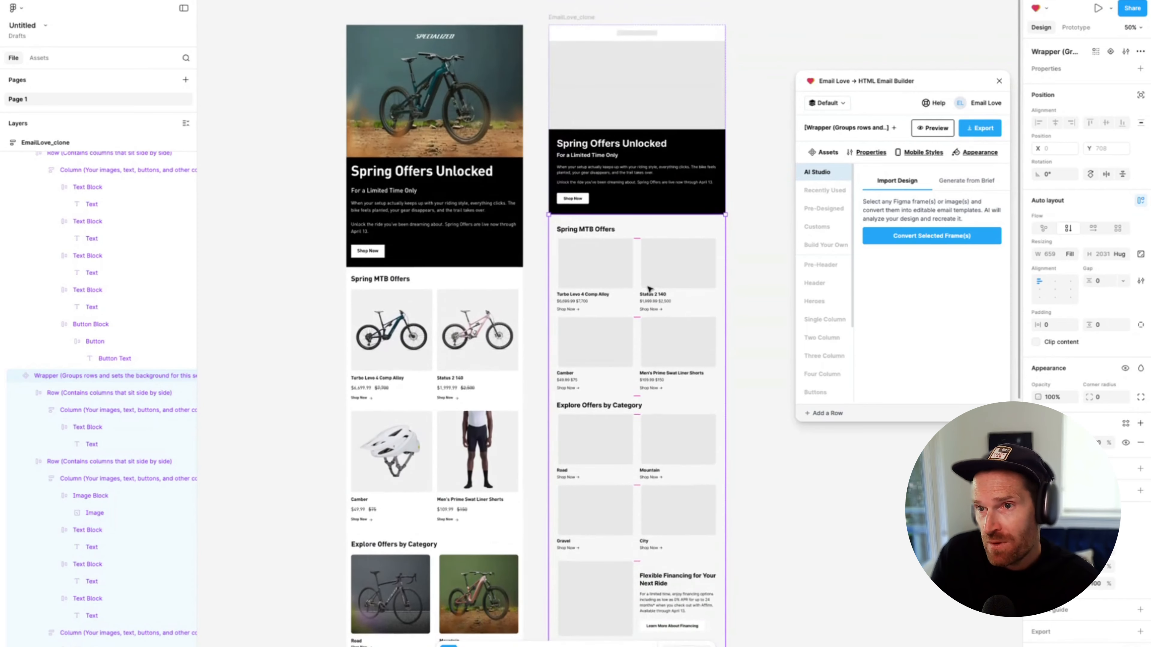
click(570, 87)
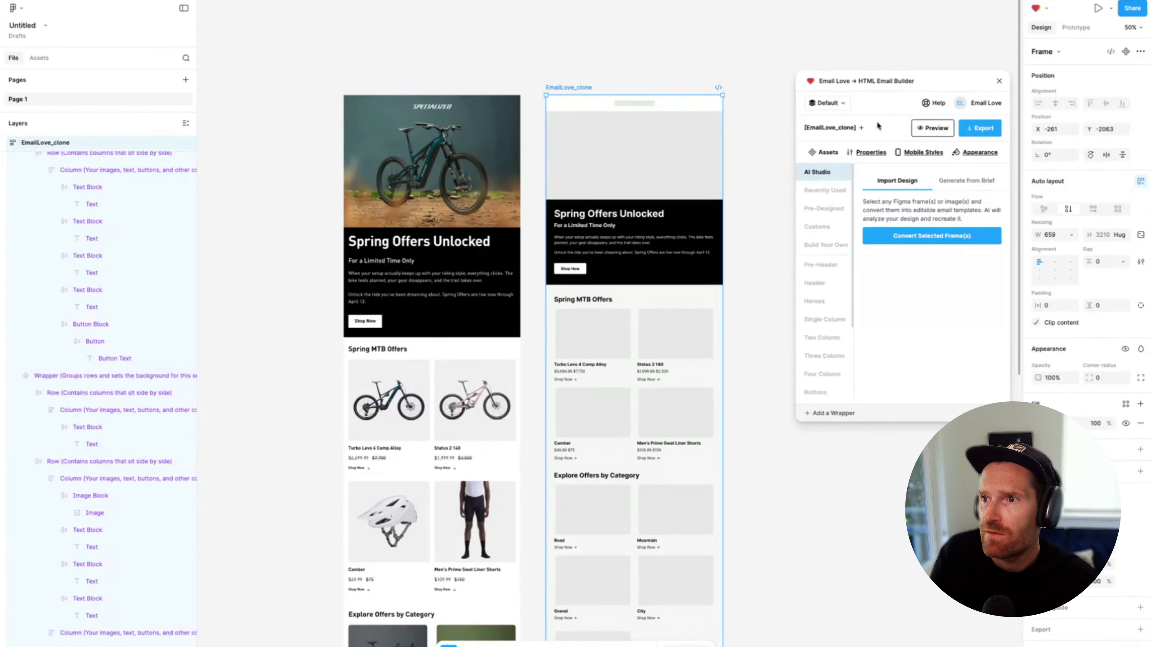
click(917, 130)
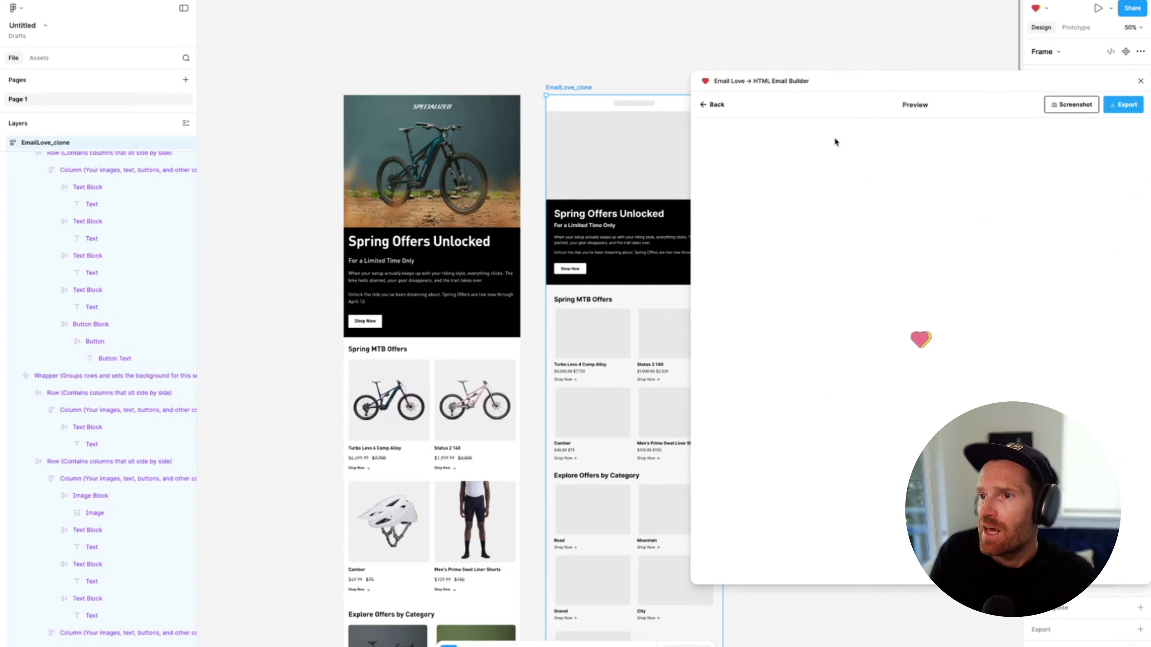
Examine the desktop preview of the converted email from hero to footer, checking that the Spring Offers Unlocked headline is selectable text
drag(848, 83, 770, 64)
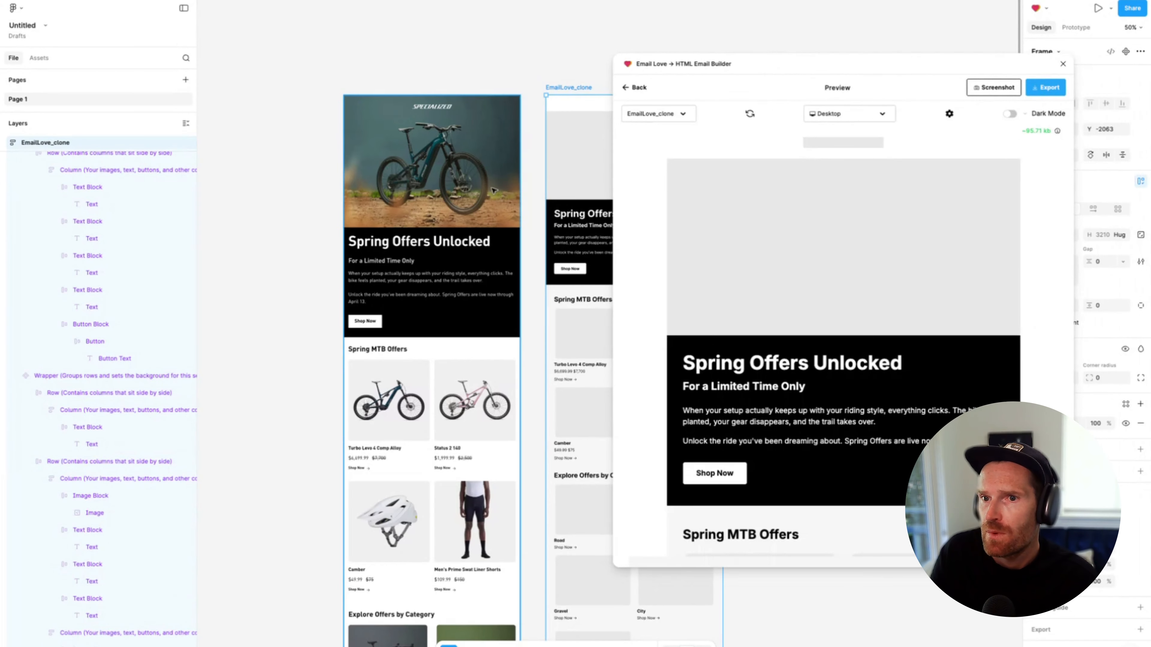
scroll(490, 189, right, 4)
drag(708, 362, 832, 360)
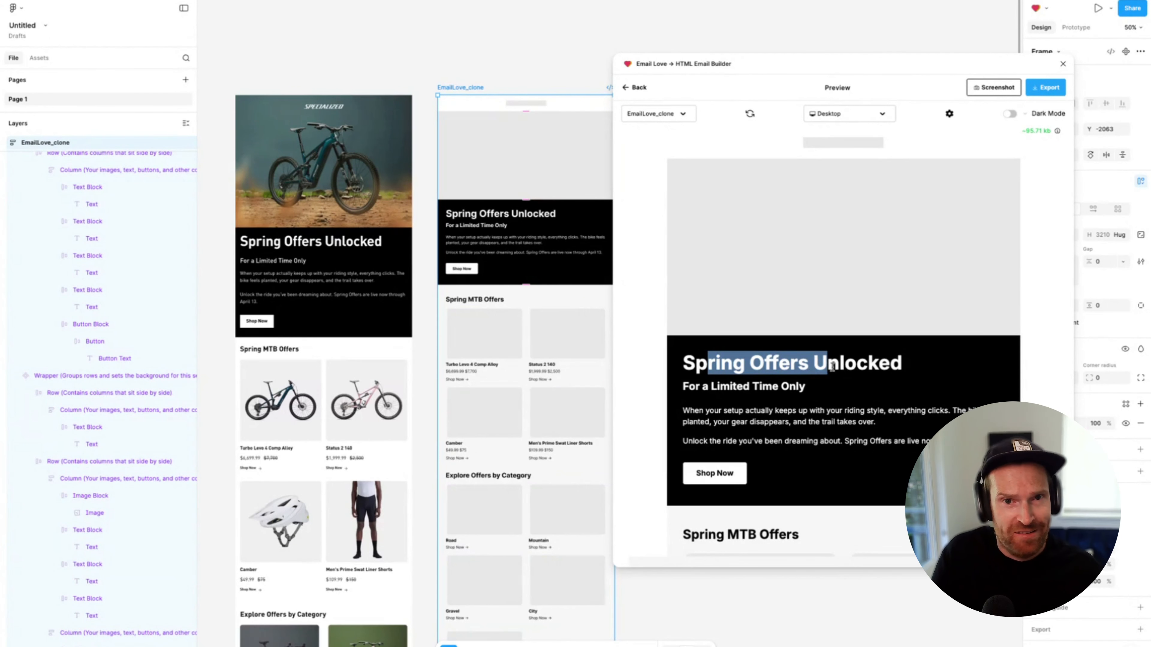
click(820, 383)
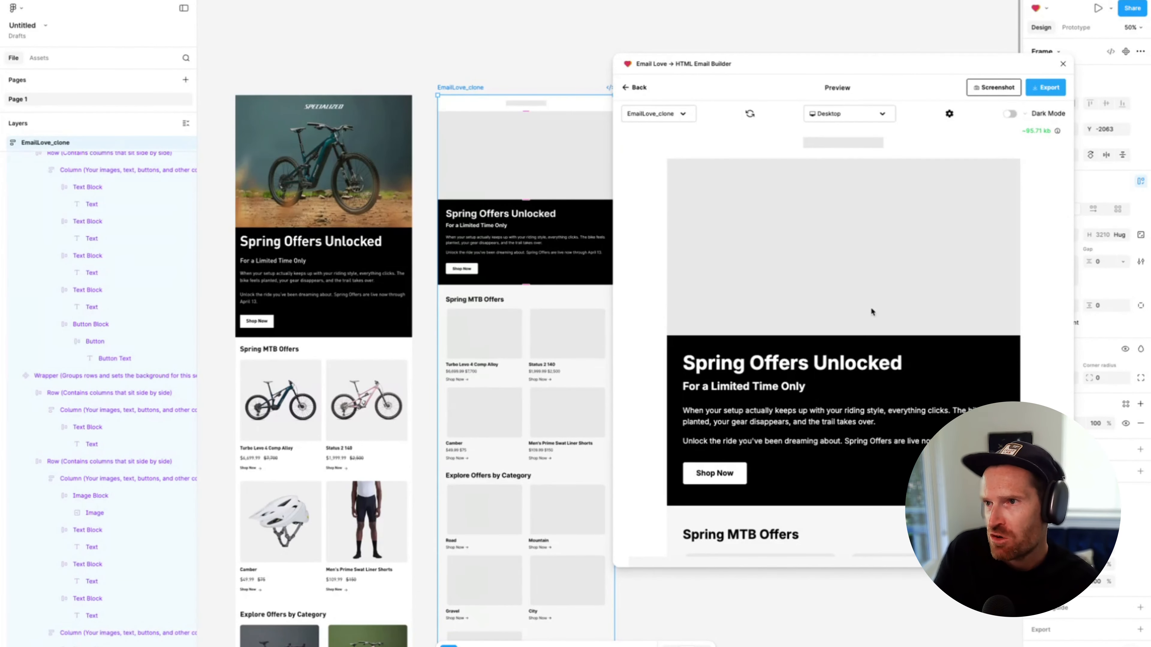
scroll(861, 353, down, 10)
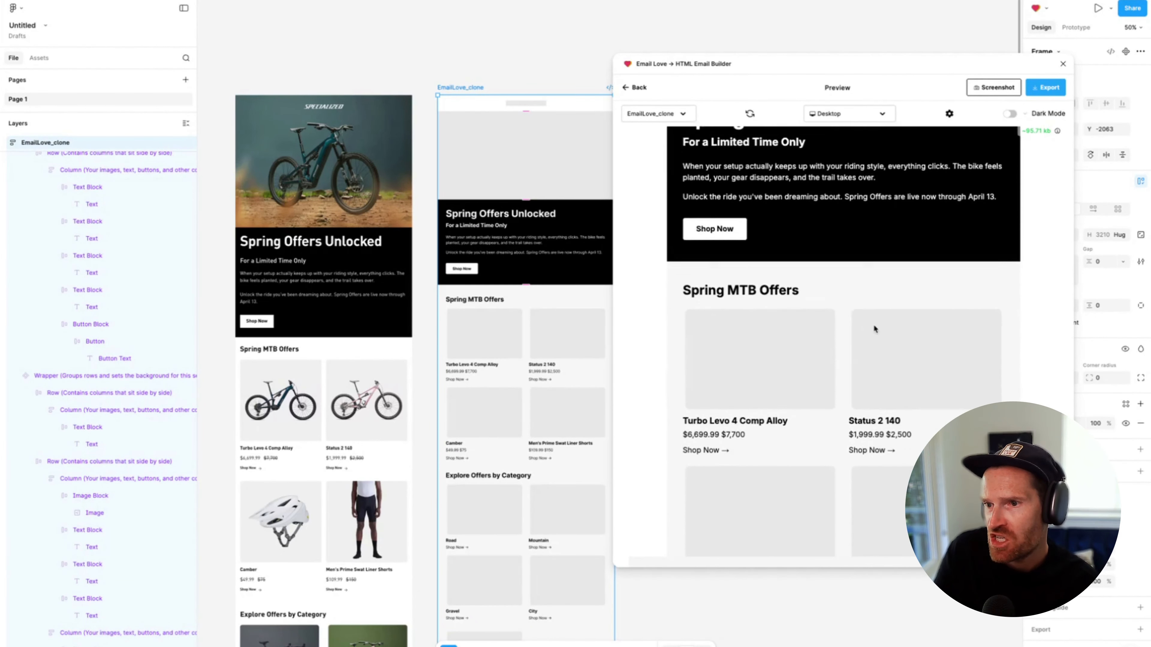
scroll(843, 332, down, 12)
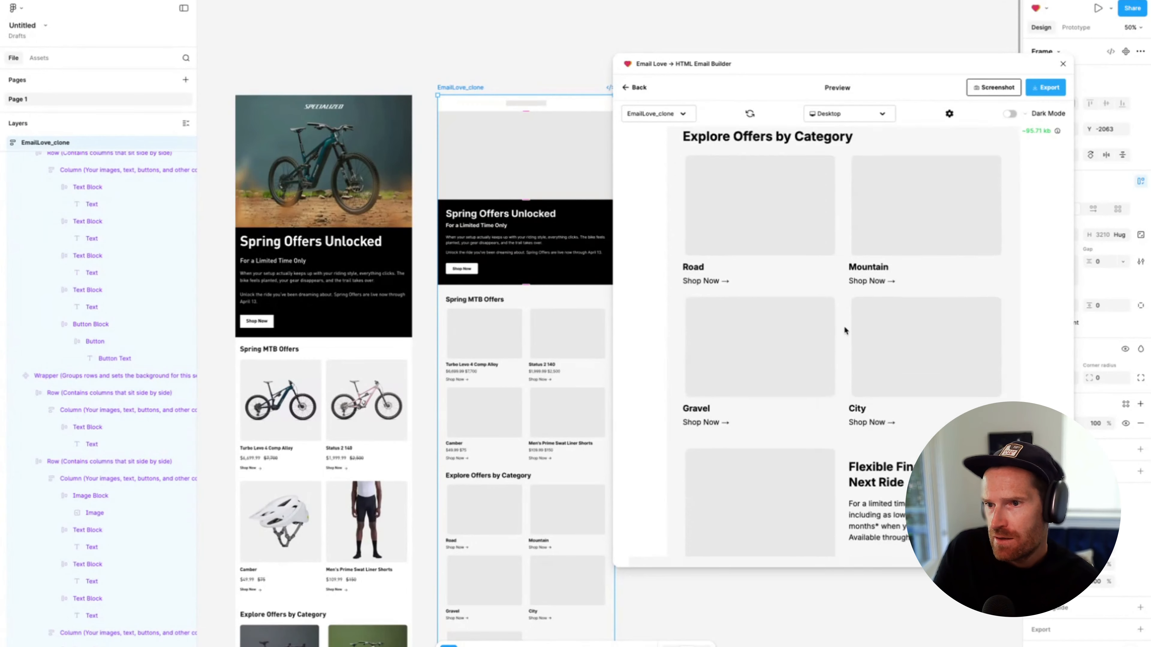
scroll(845, 331, down, 2)
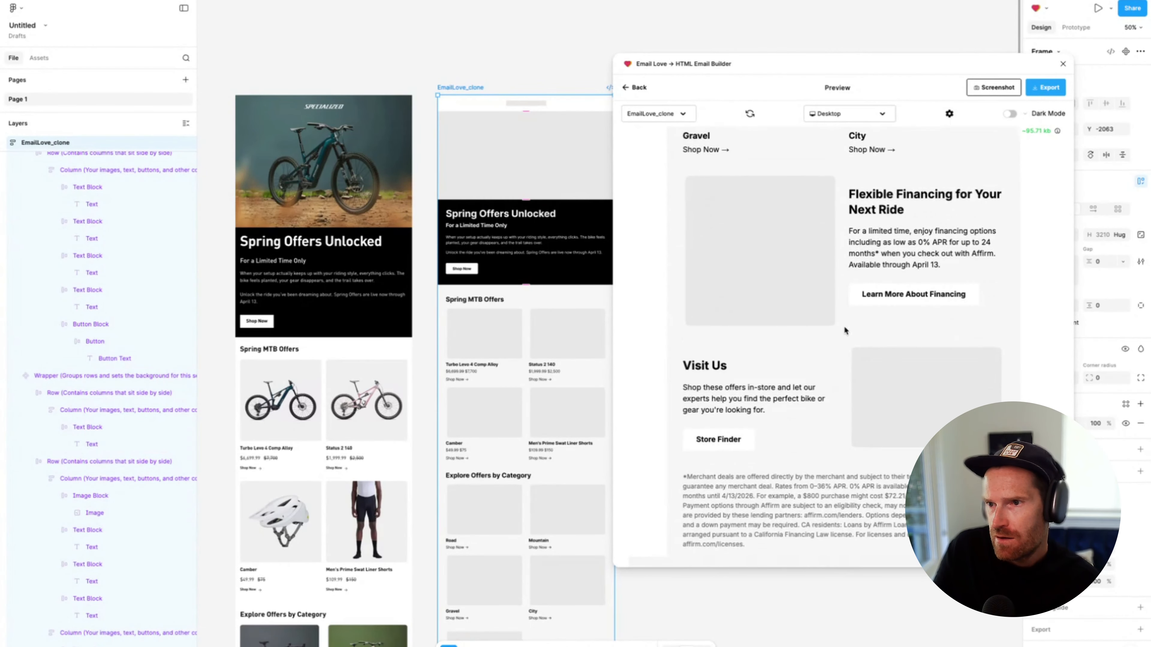
scroll(845, 331, down, 2)
scroll(850, 329, up, 5)
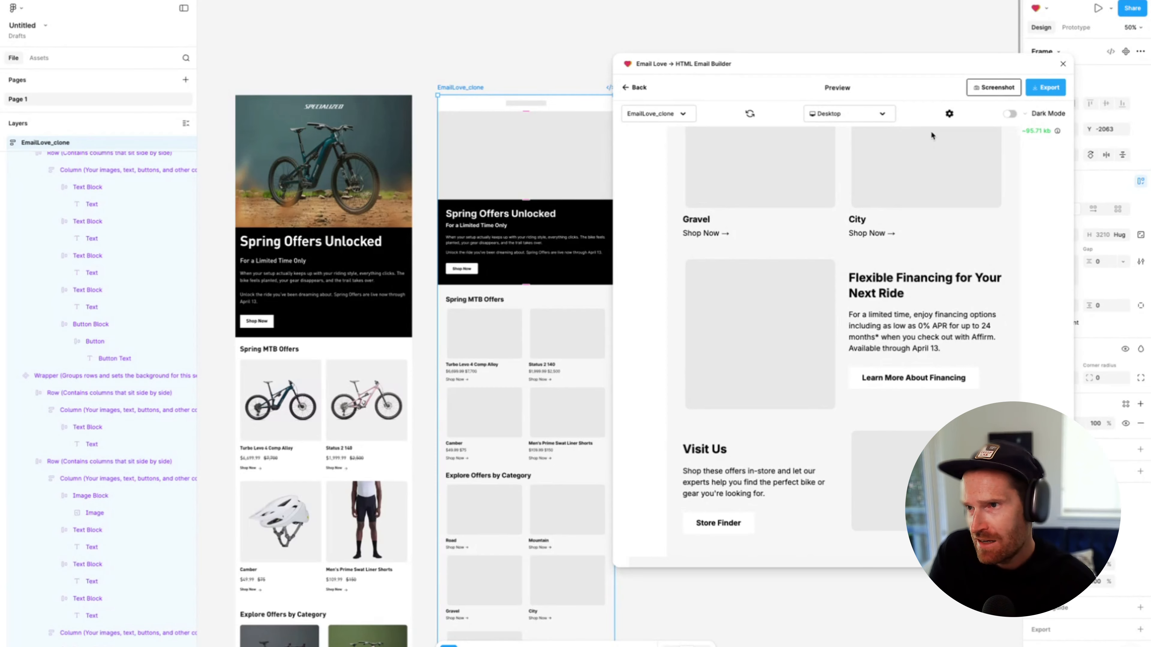
scroll(838, 362, down, 10)
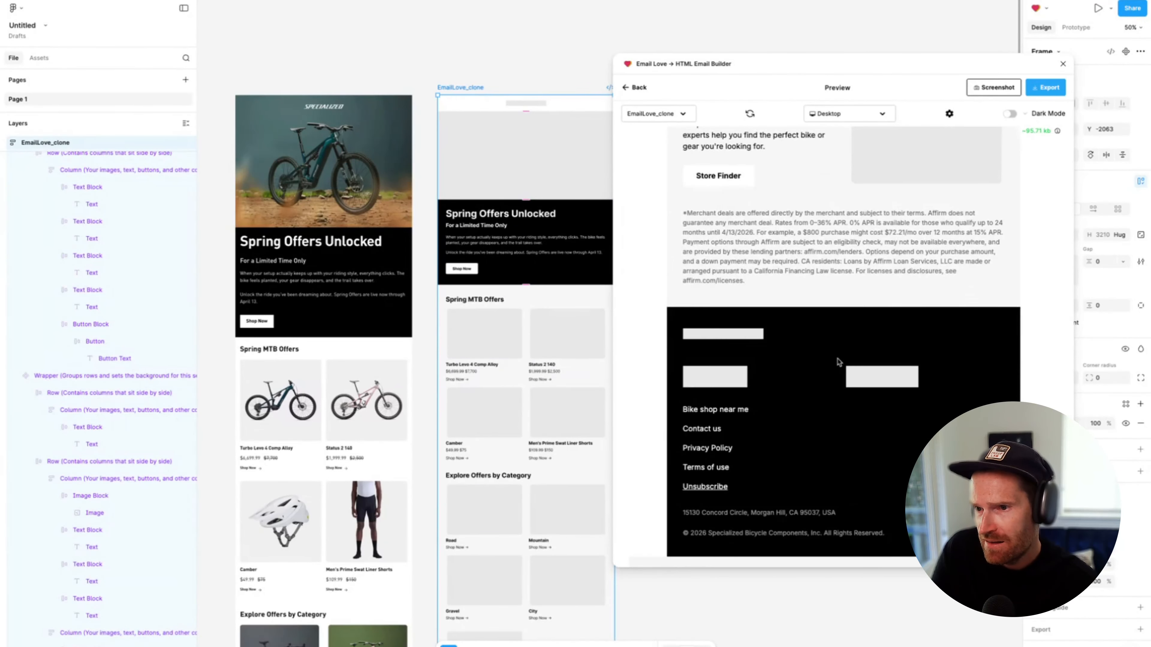
scroll(807, 333, up, 20)
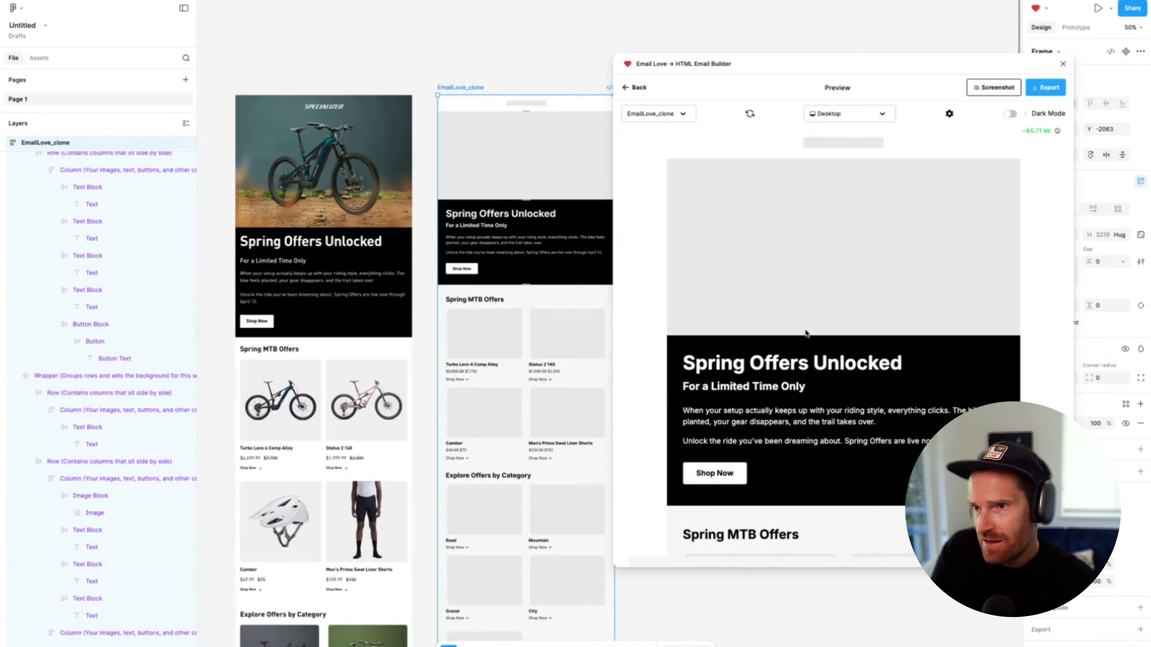
Switch the preview device to iPhone 16 Pro Max and examine the mobile layout from the hero down to the footer
click(861, 109)
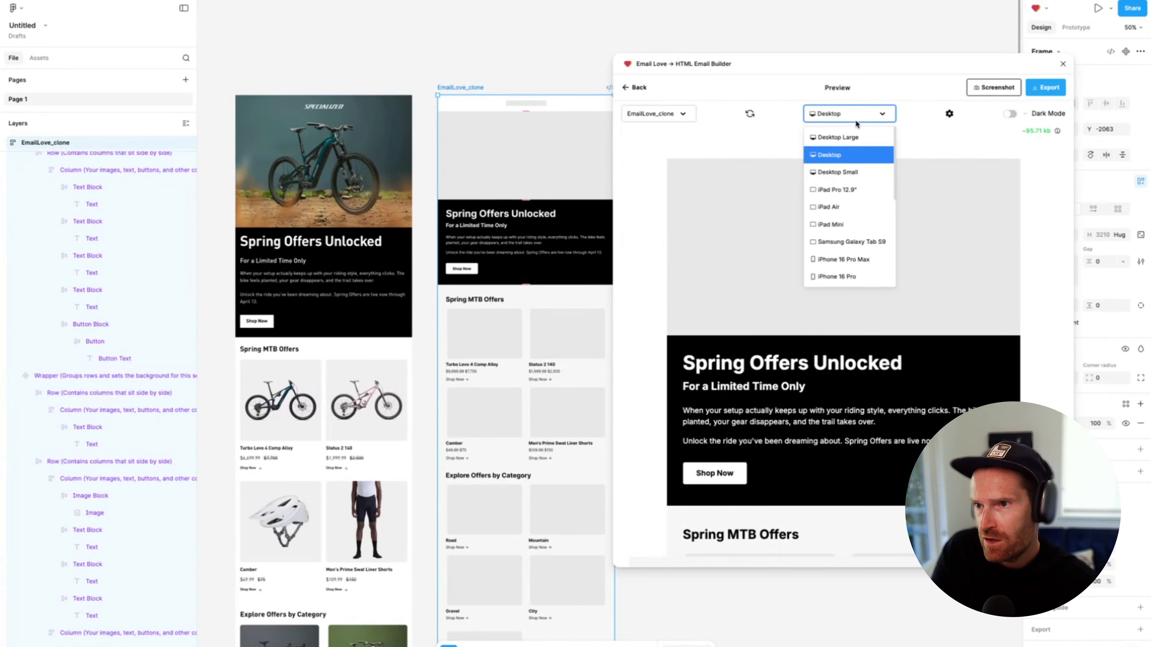
click(844, 265)
scroll(786, 262, down, 5)
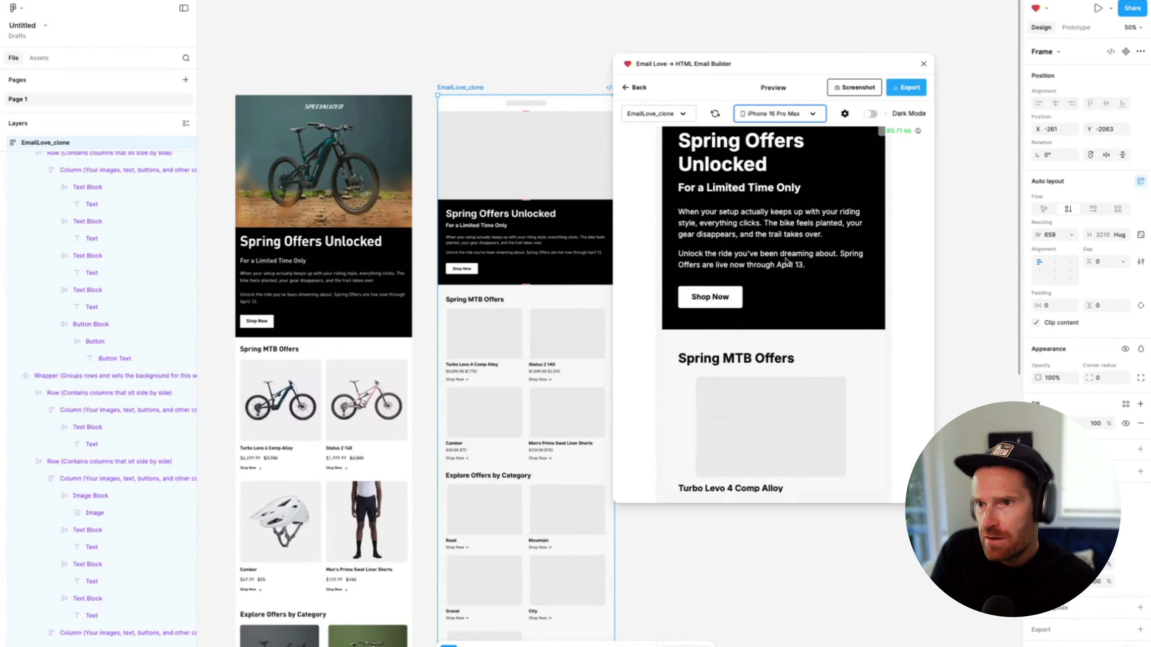
scroll(711, 254, down, 3)
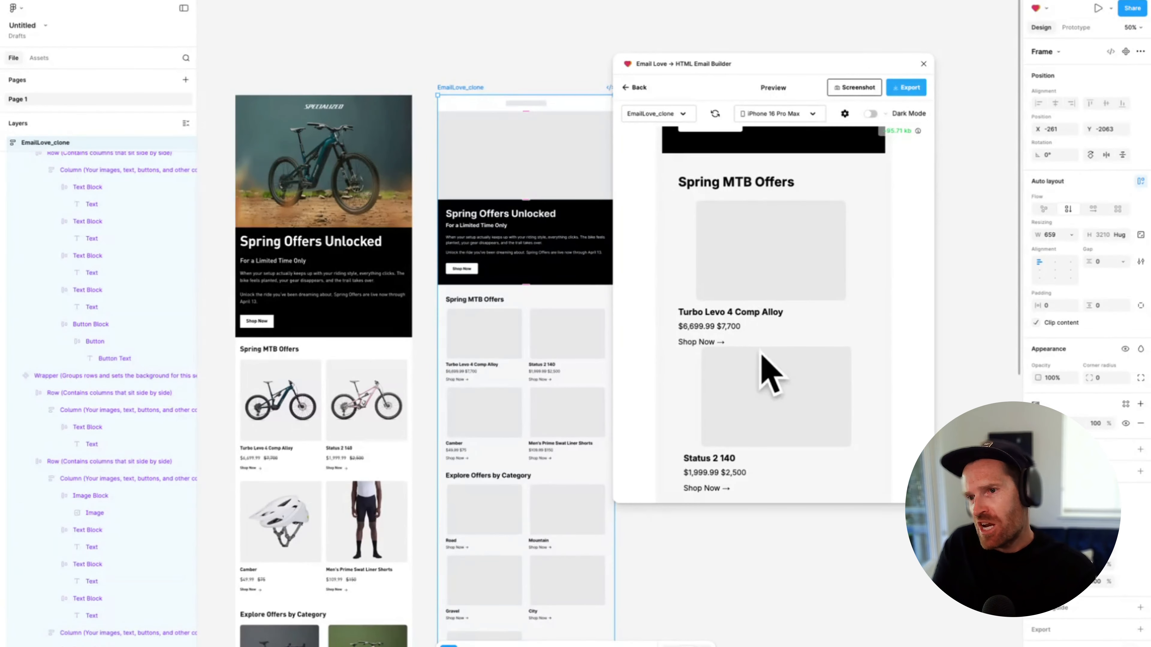
scroll(719, 315, down, 6)
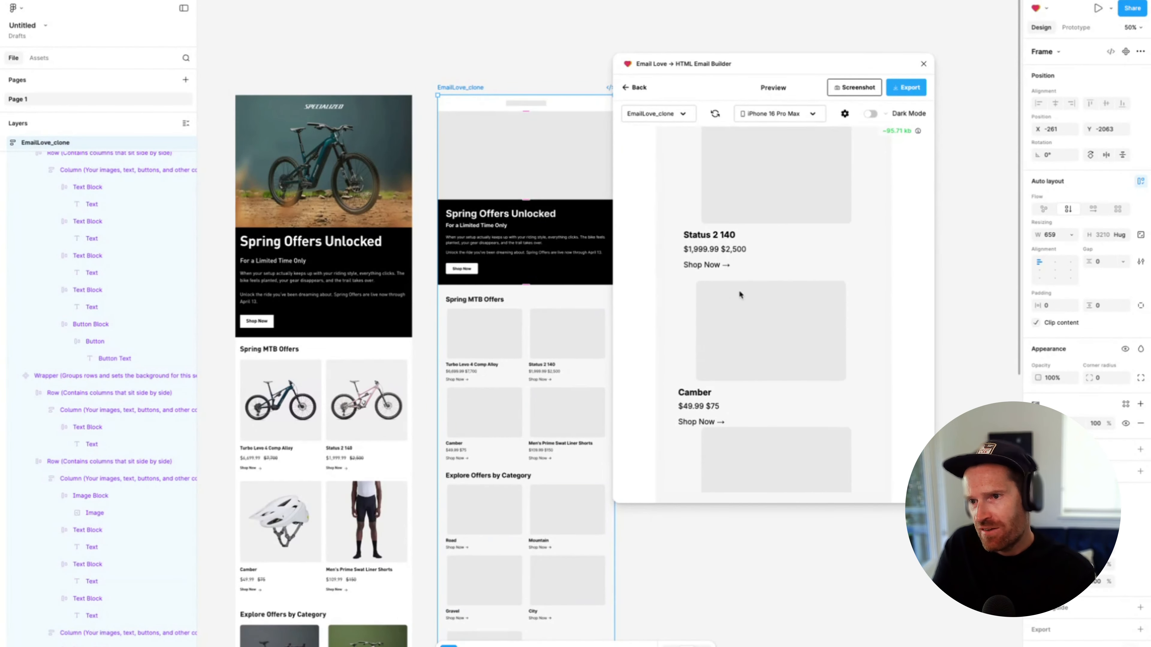
scroll(751, 314, down, 6)
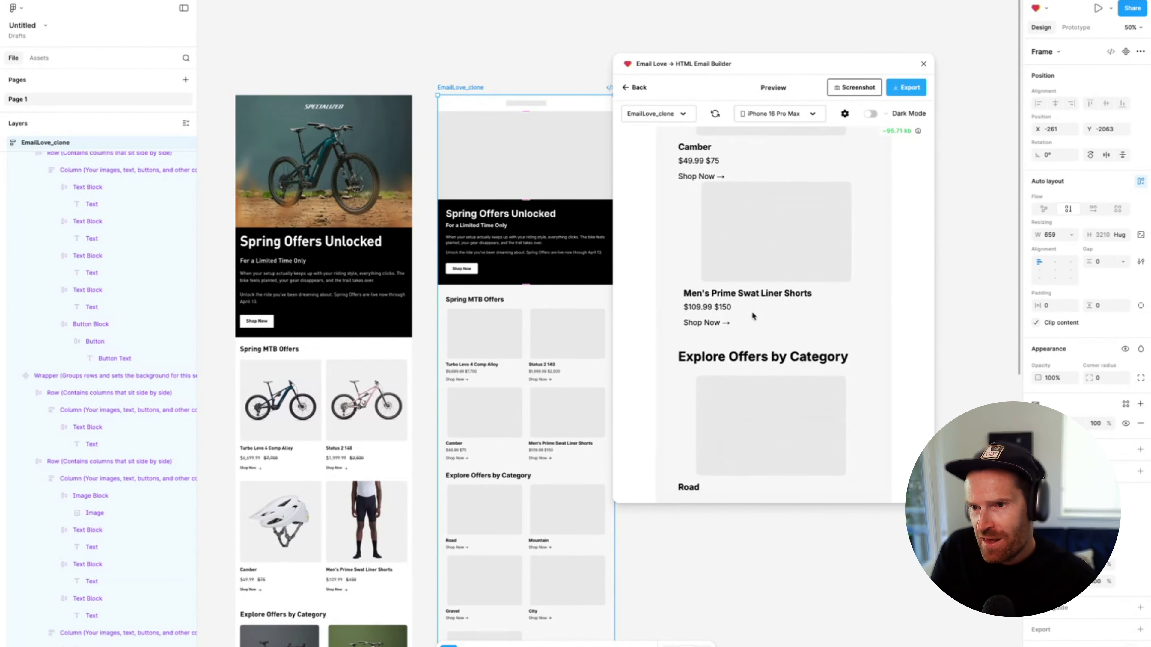
scroll(752, 316, down, 4)
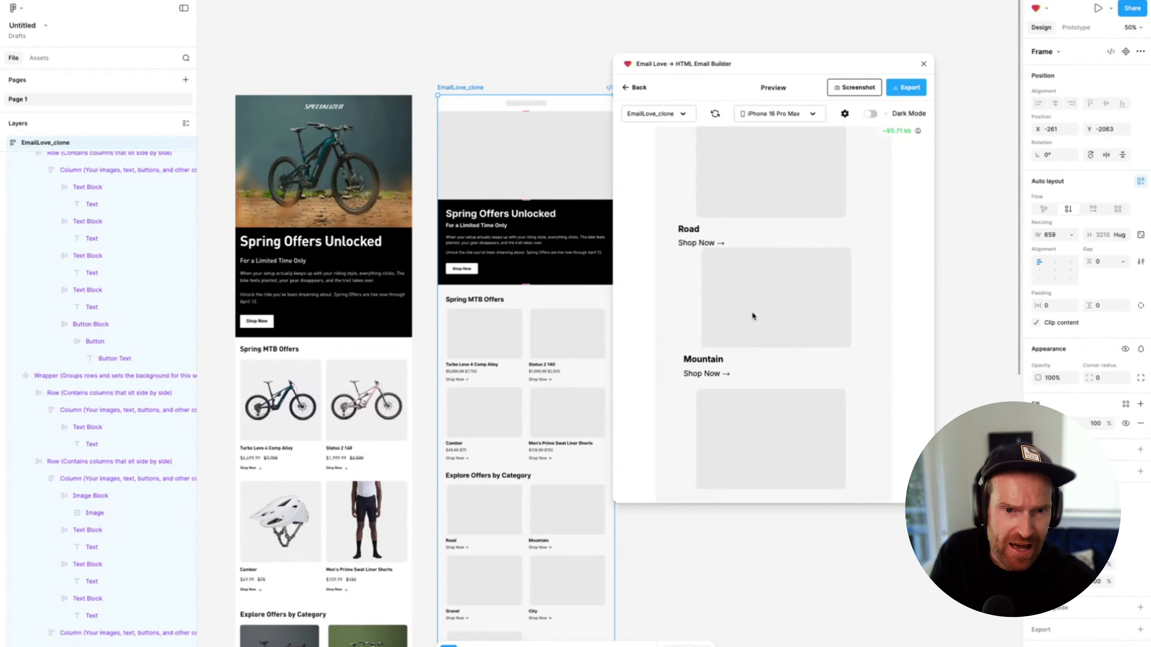
scroll(759, 288, down, 12)
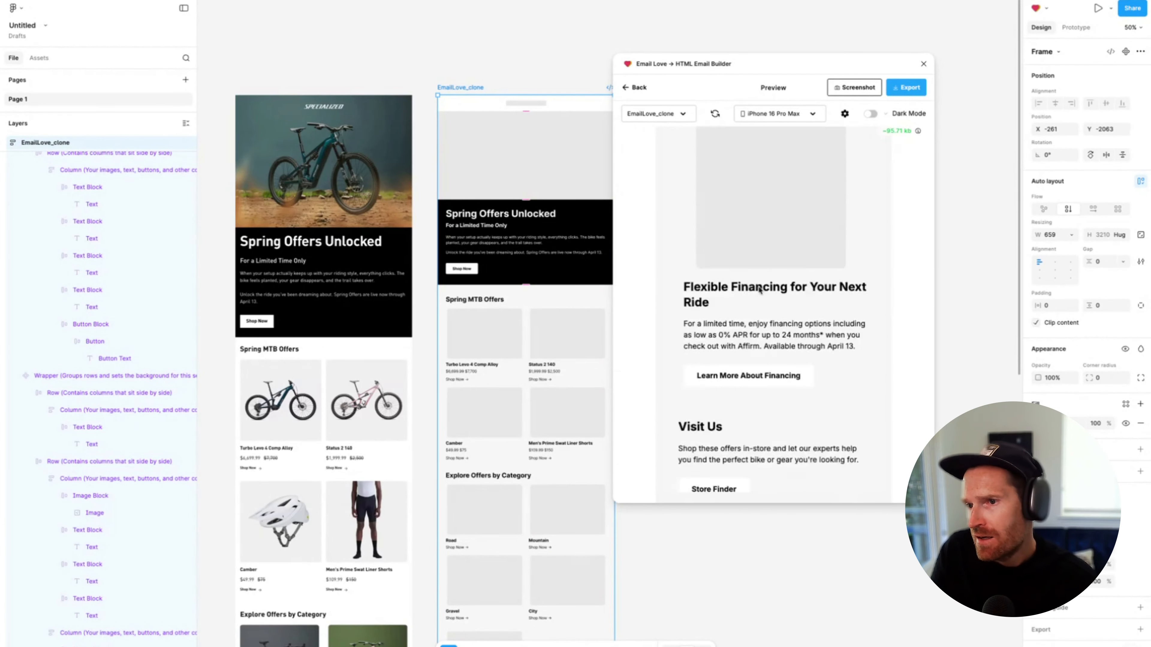
scroll(758, 285, down, 4)
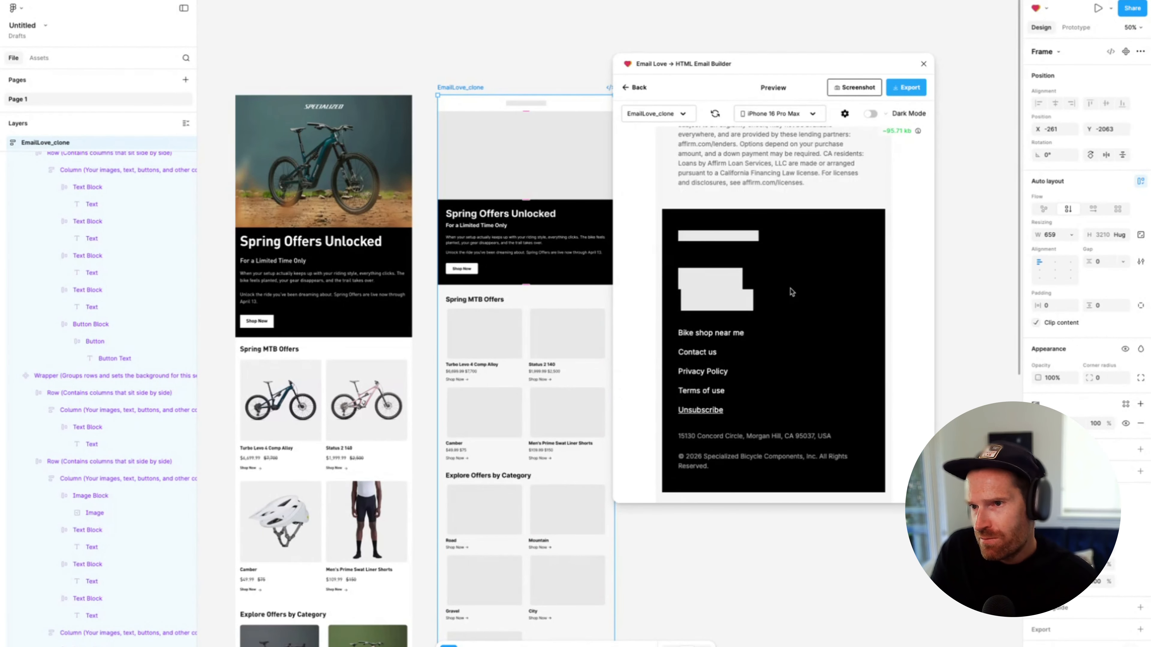
scroll(789, 287, up, 10)
scroll(789, 287, up, 15)
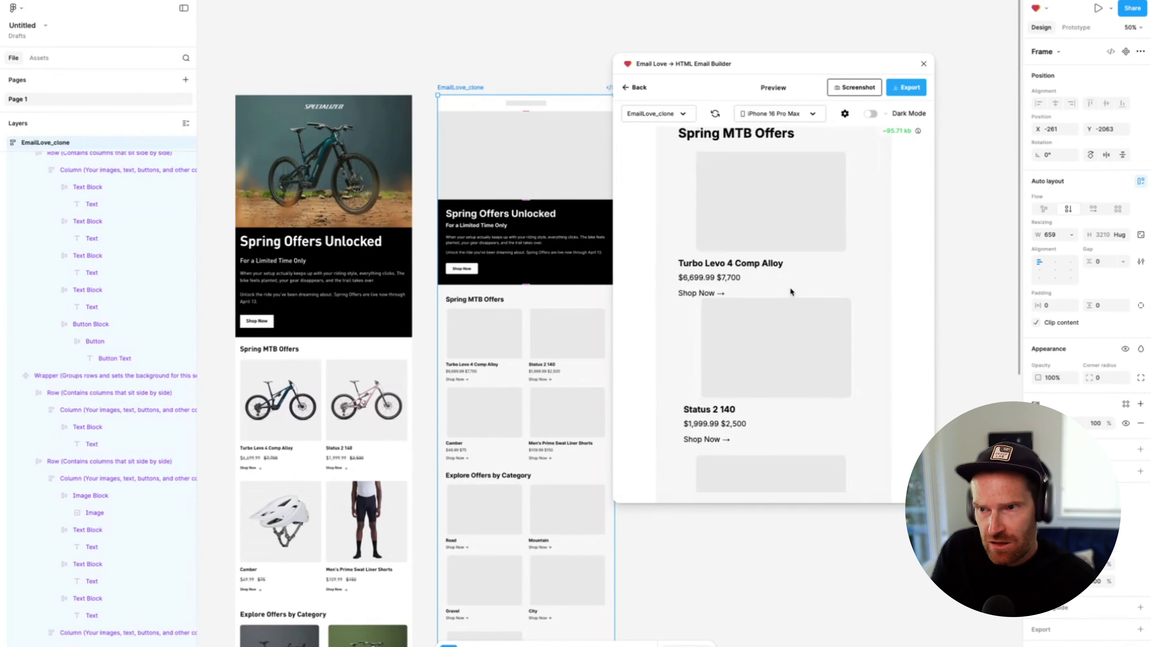
Check the iPhone 16 Pro Max preview in dark mode and return to the plugin's component library
click(870, 113)
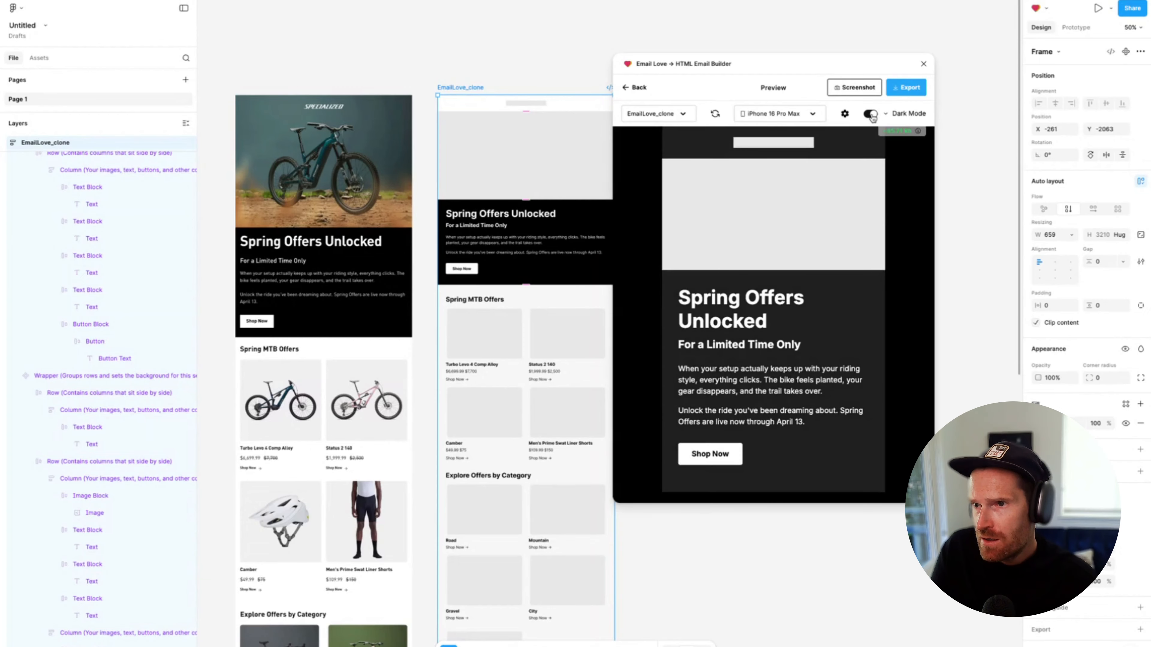
scroll(836, 294, down, 5)
scroll(835, 291, up, 5)
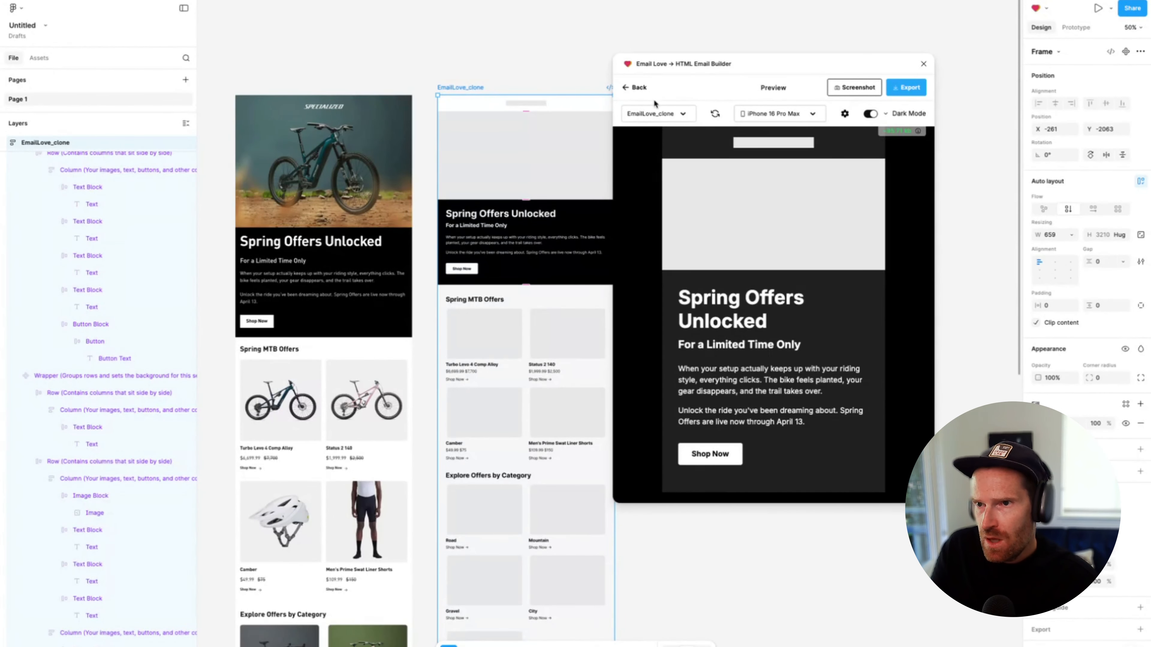
click(635, 88)
Move the black Spring Offers Unlocked wrapper out of the EmailLove_clone frame onto the empty canvas beside it, keeping the plugin window clear
drag(706, 62, 928, 74)
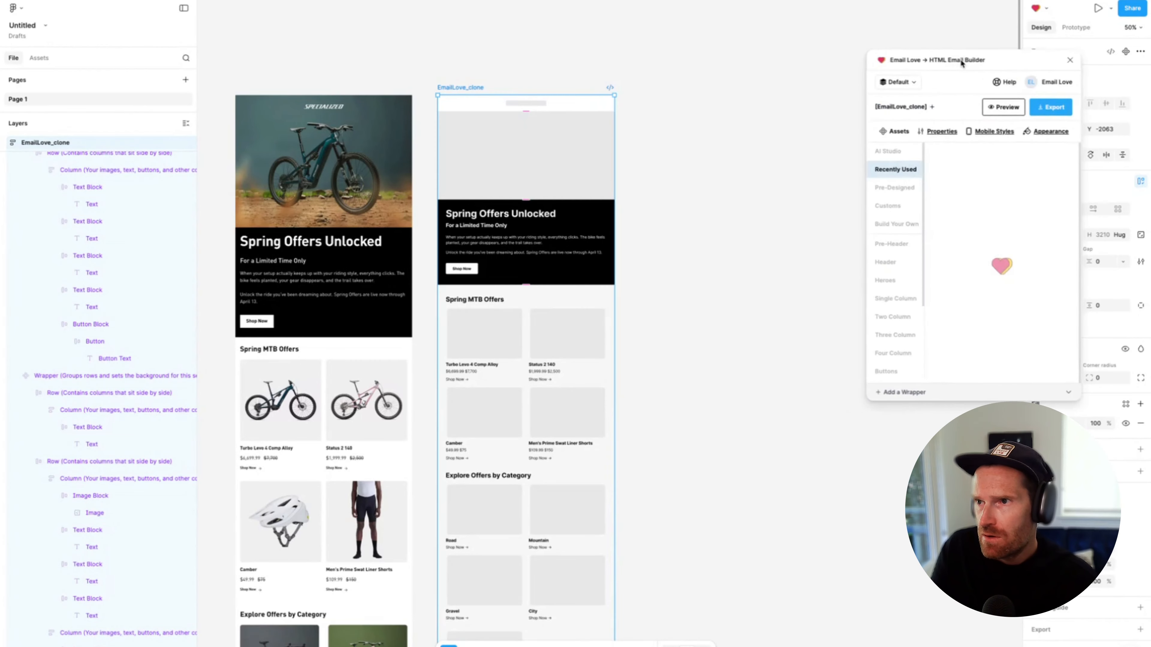
click(564, 236)
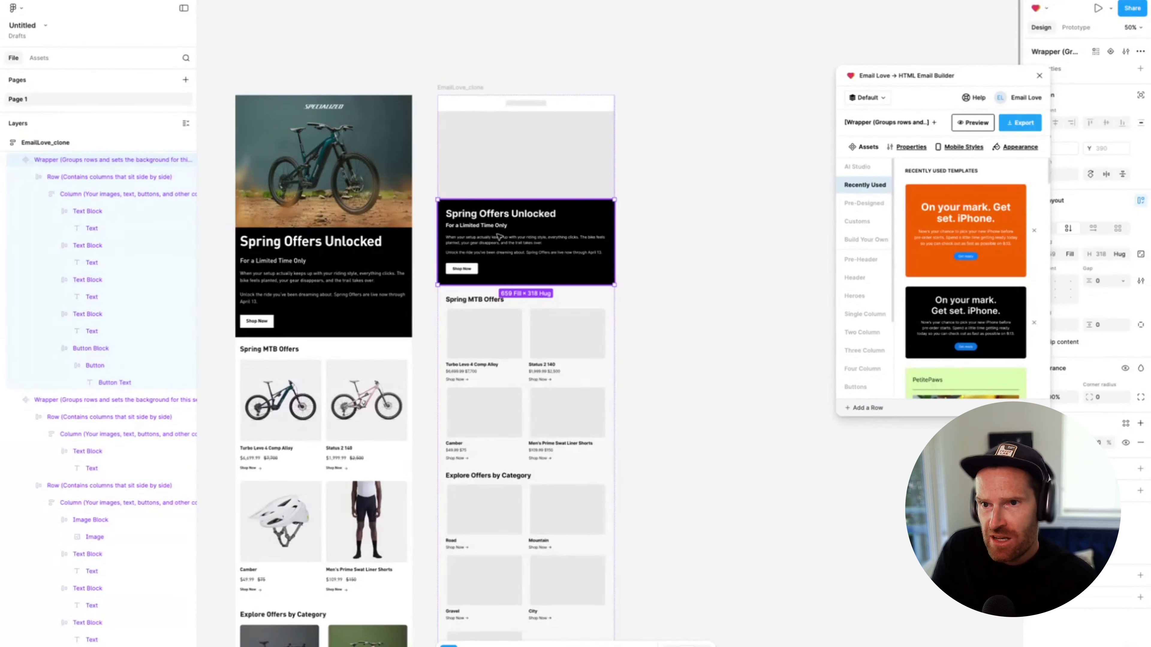
drag(495, 229, 709, 171)
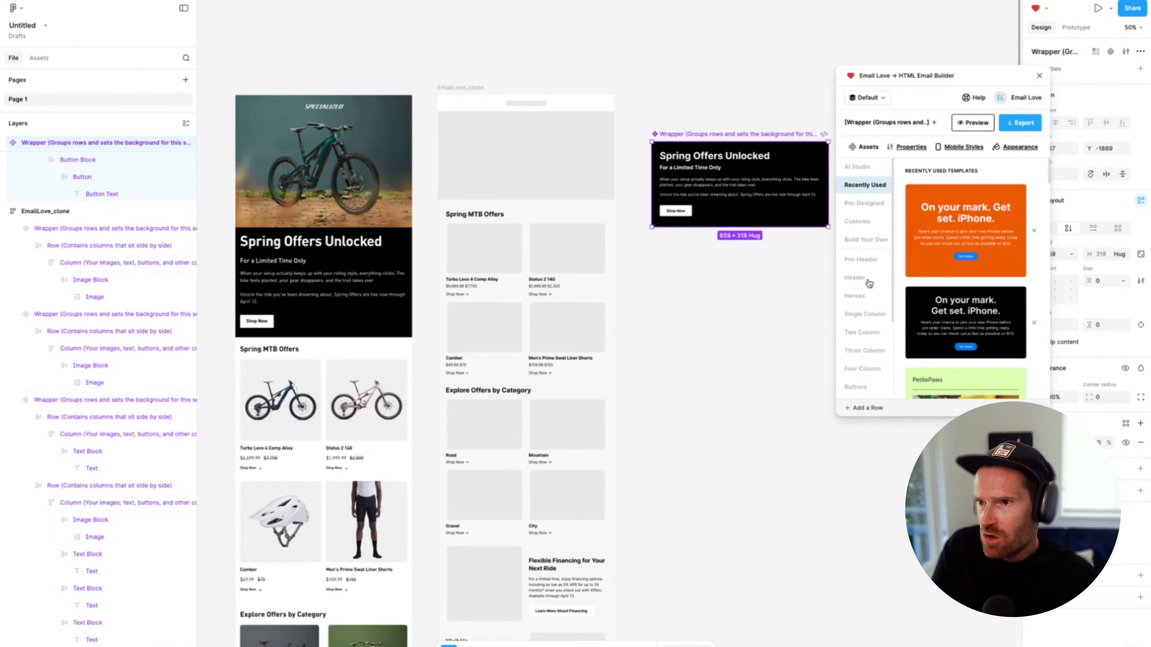
Upload the selected Spring Offers Unlocked wrapper as a reusable component to the Default library under Heroes
click(856, 297)
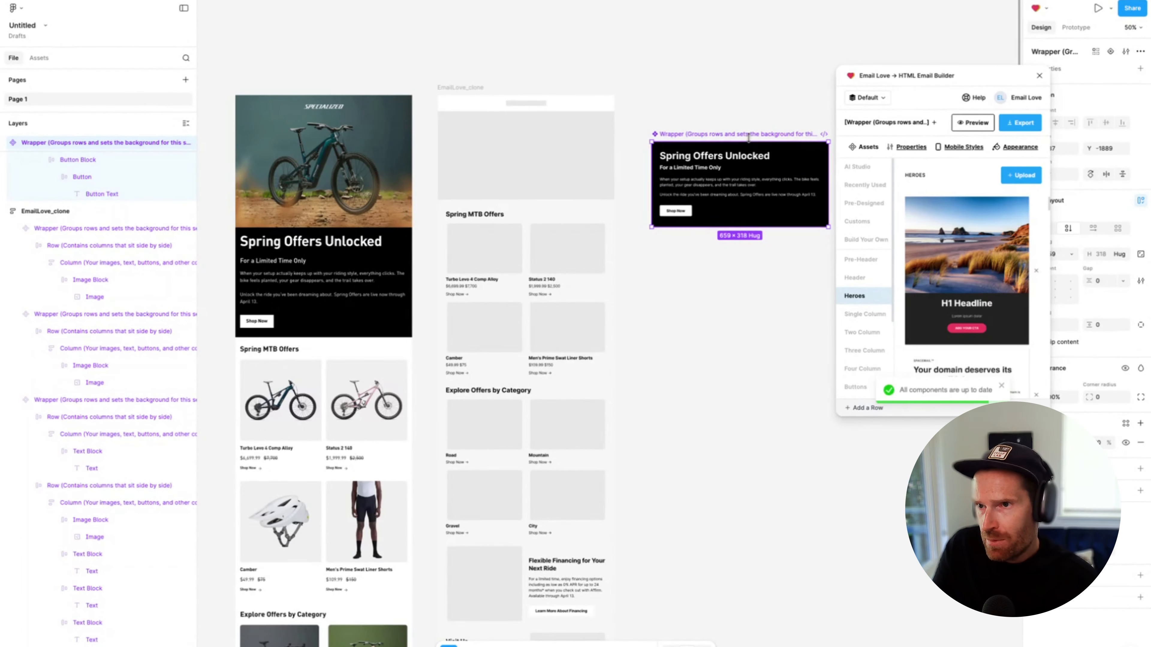
click(1023, 179)
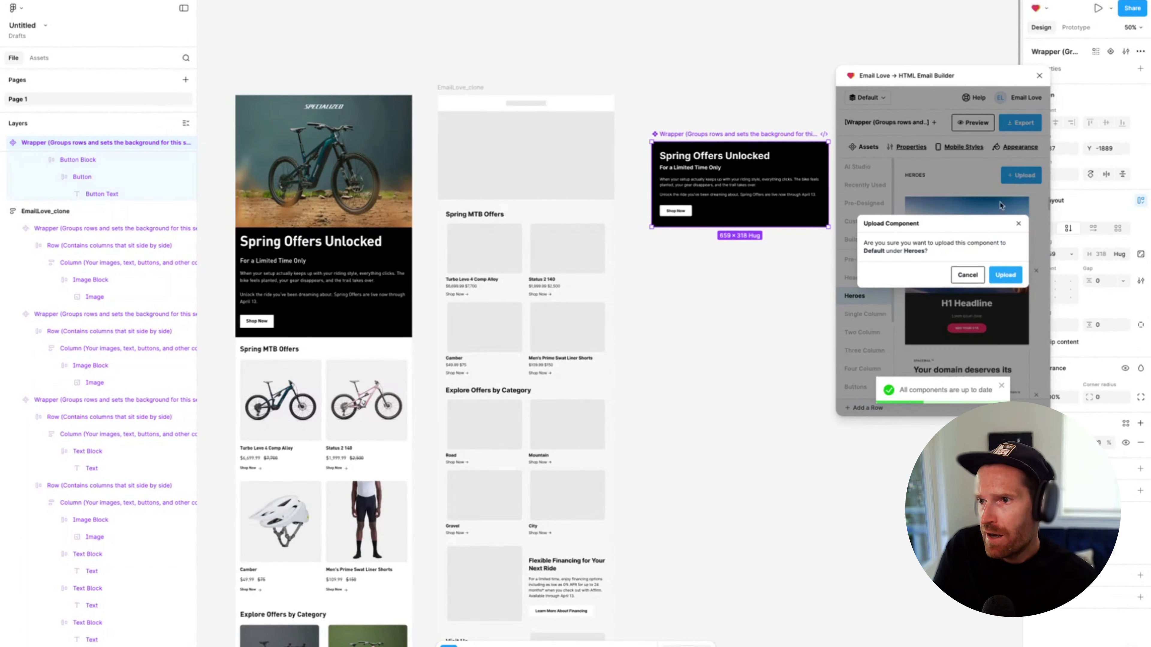
click(1004, 276)
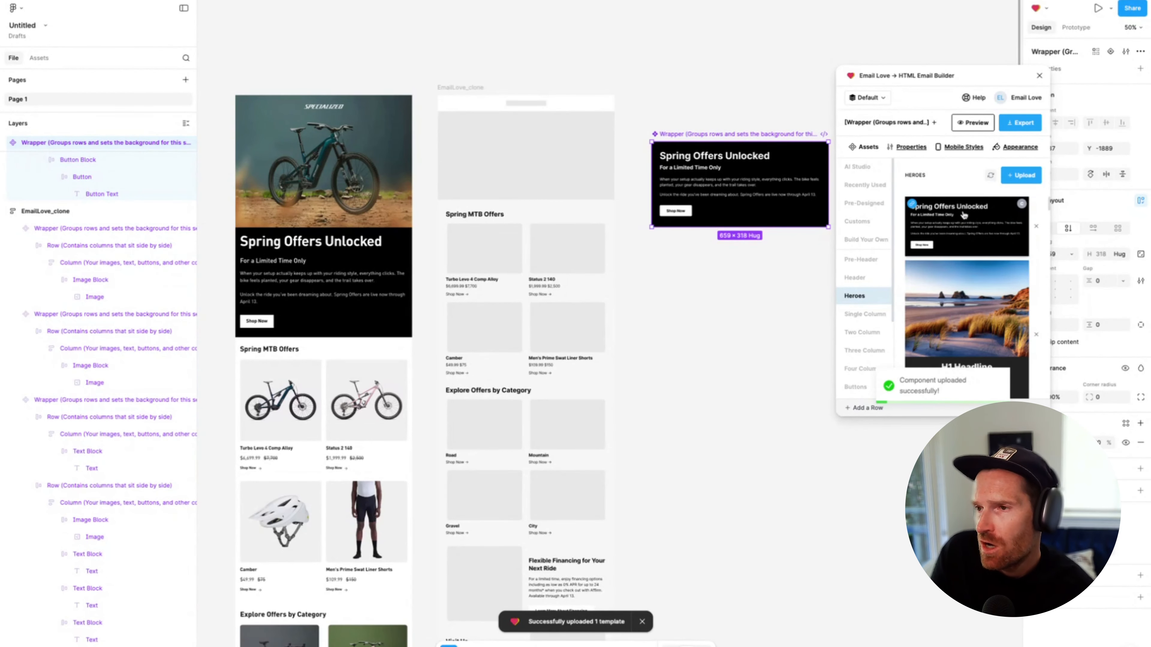
Recolour the Spring Offers Unlocked component by giving its wrapper a red fill and removing the black fill from its row
drag(709, 141, 689, 152)
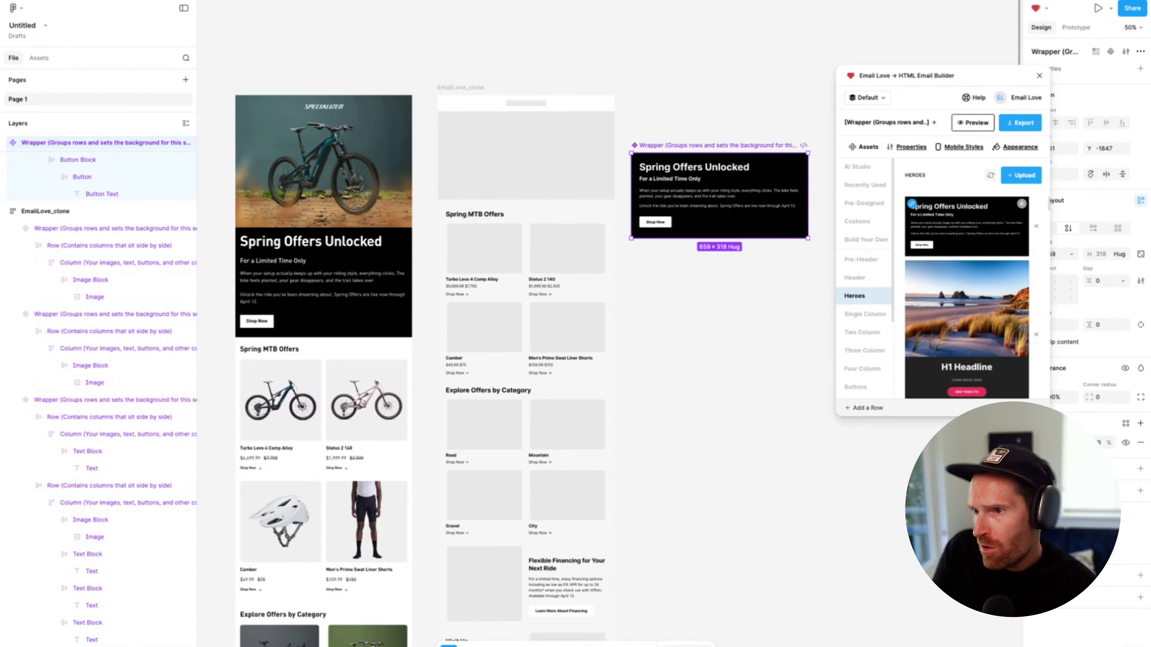
click(1038, 442)
click(999, 473)
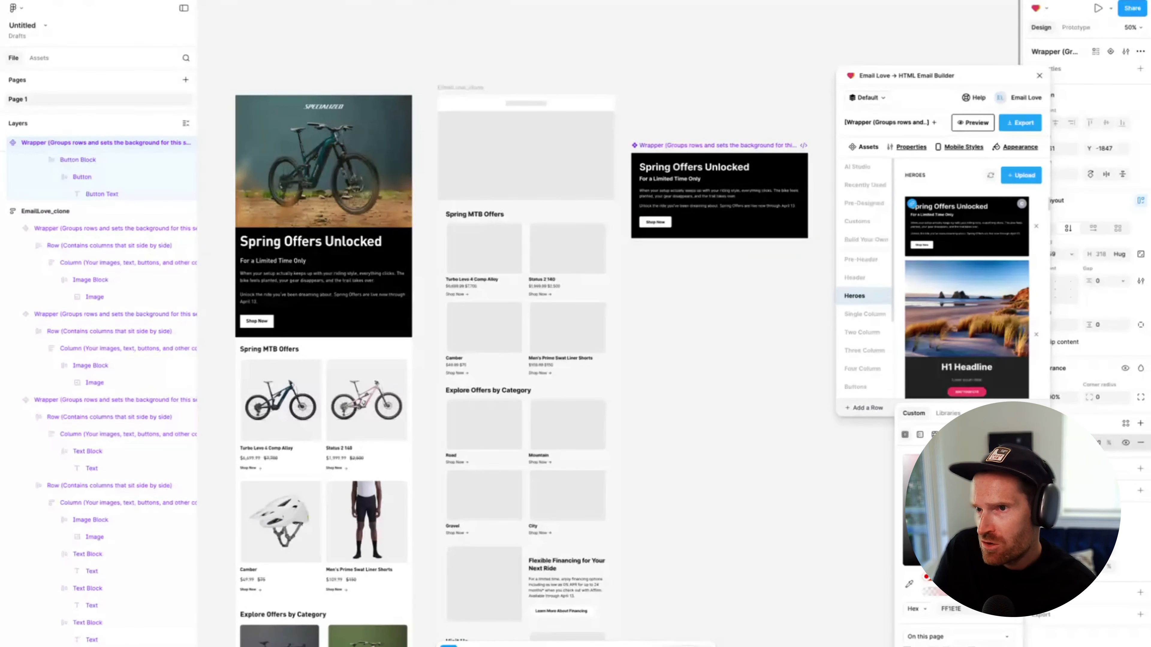
scroll(113, 205, up, 5)
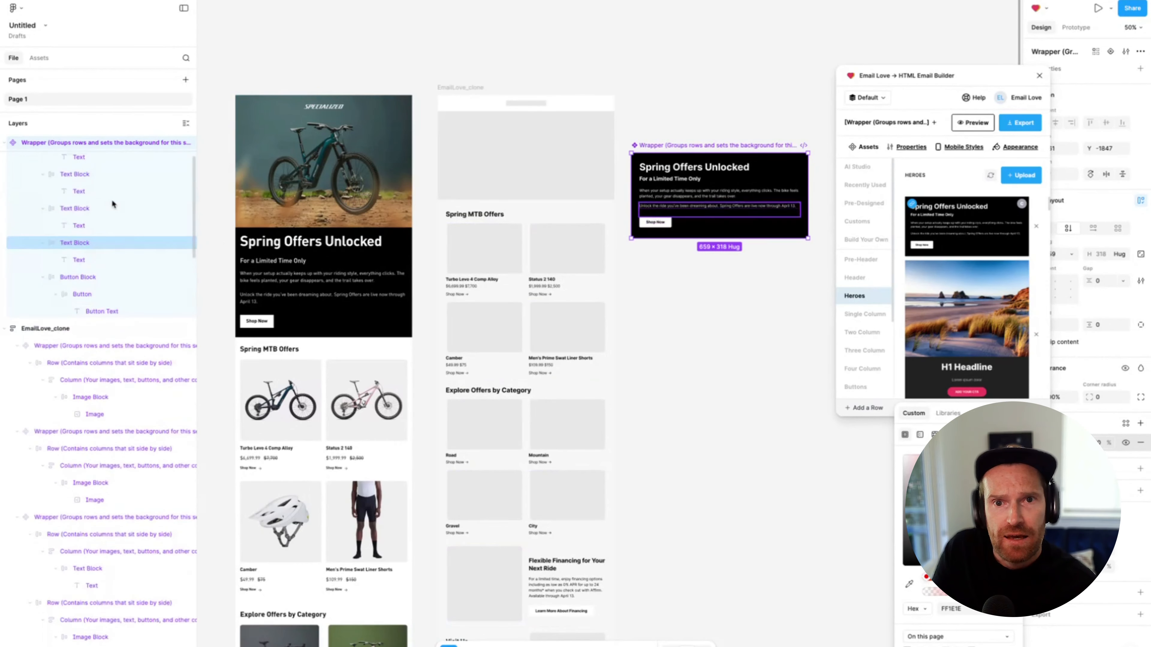
click(95, 159)
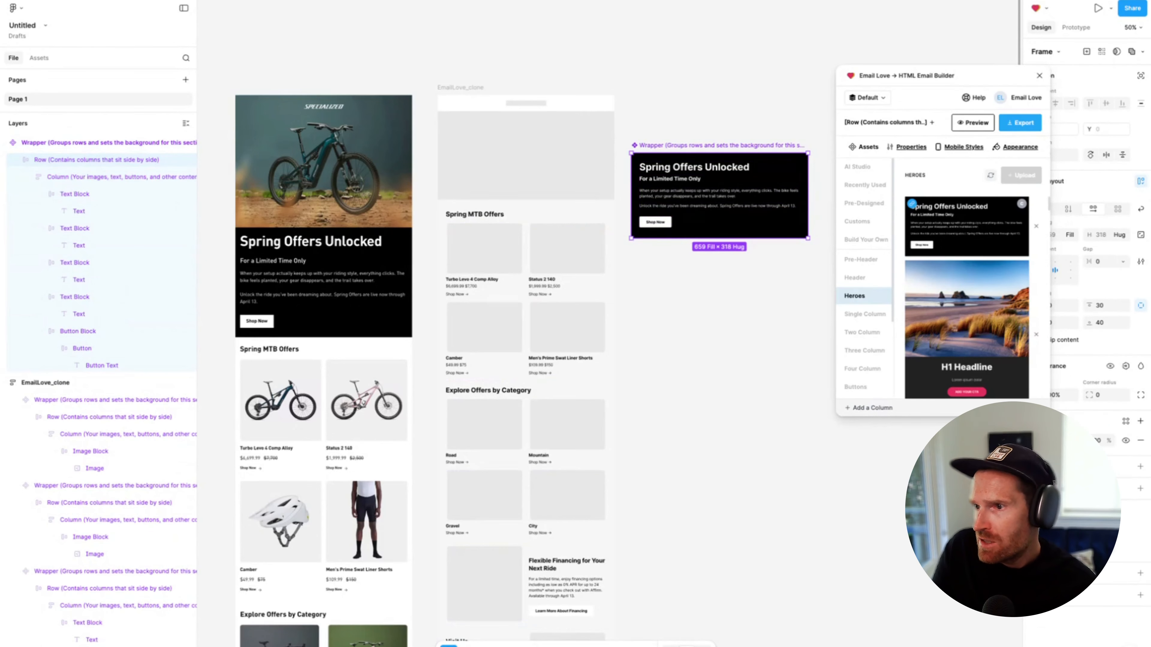
click(1141, 441)
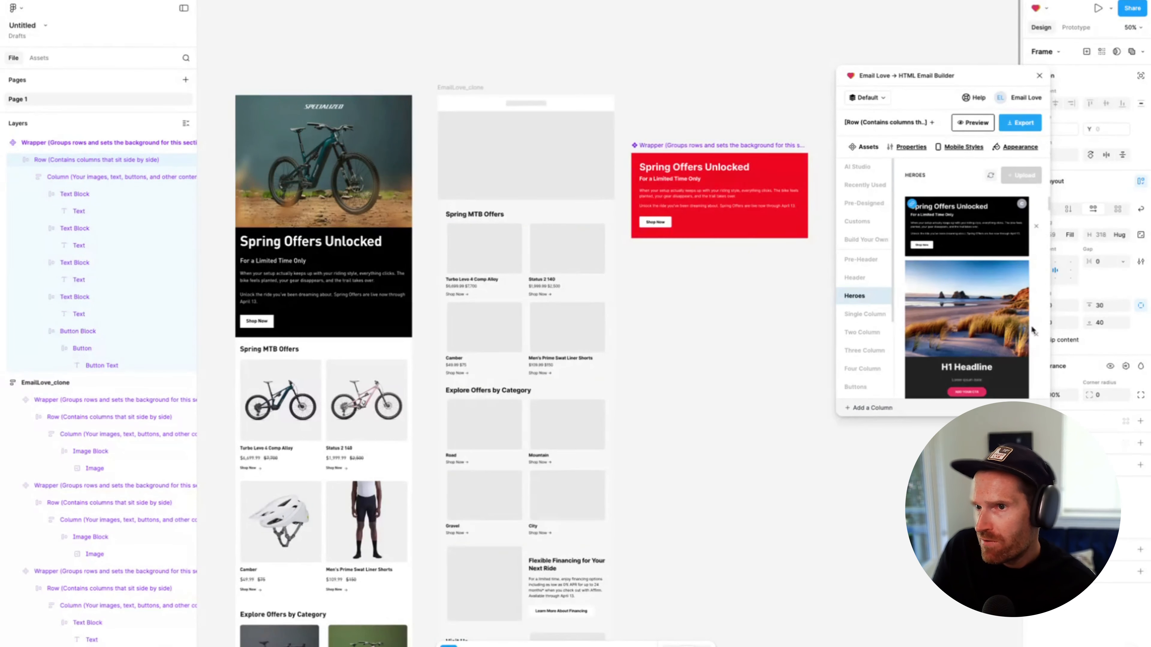
Sync the red Spring Offers Unlocked wrapper to its saved component in Heroes and return to AI Studio's Import Design
click(694, 146)
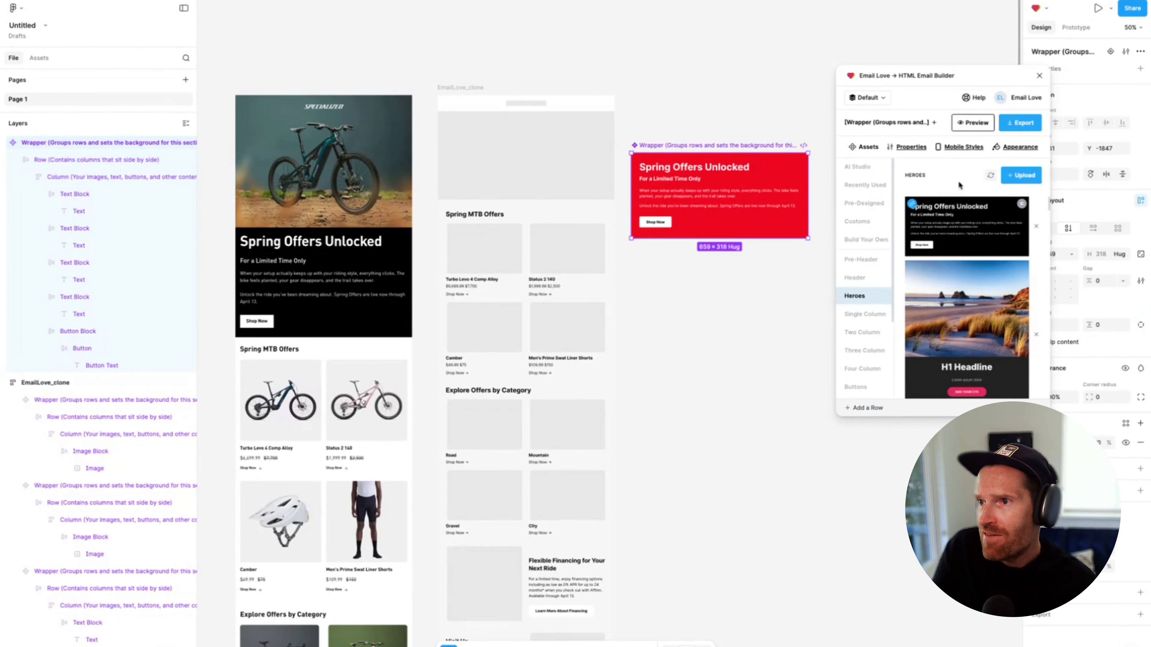
click(991, 175)
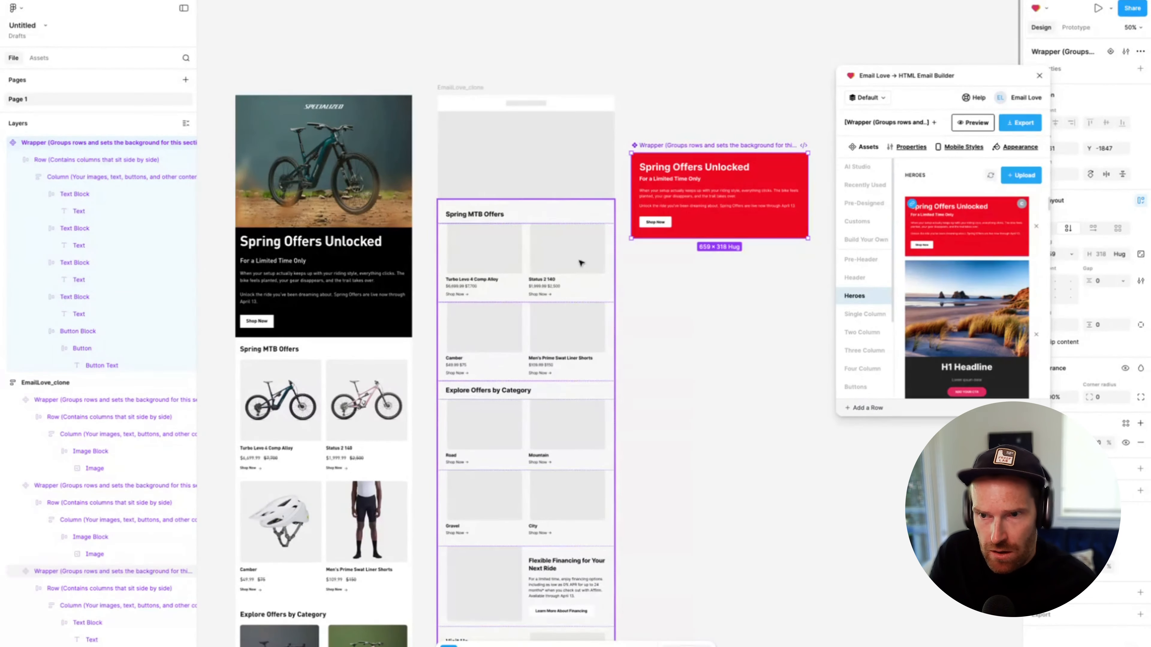
click(858, 169)
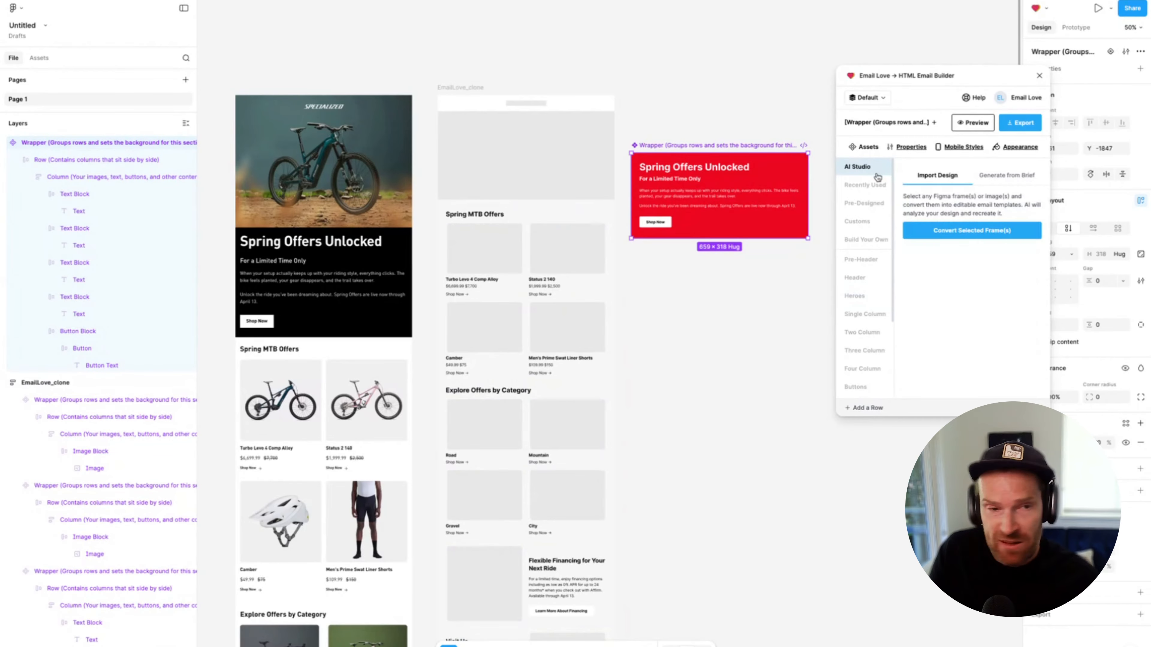